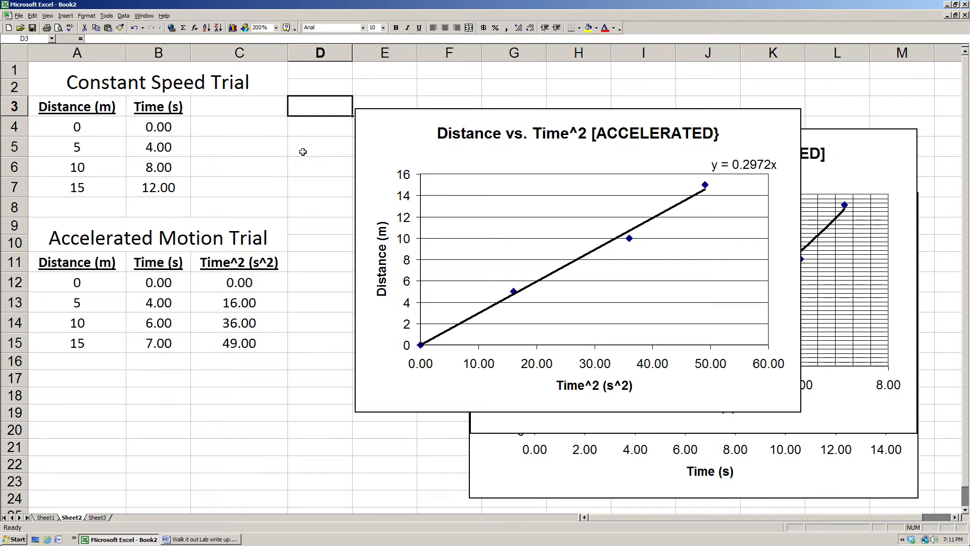
Copy the whole Constant Speed Trial table, including its title and headings, from cells A1 through C7.
left_click(55, 69)
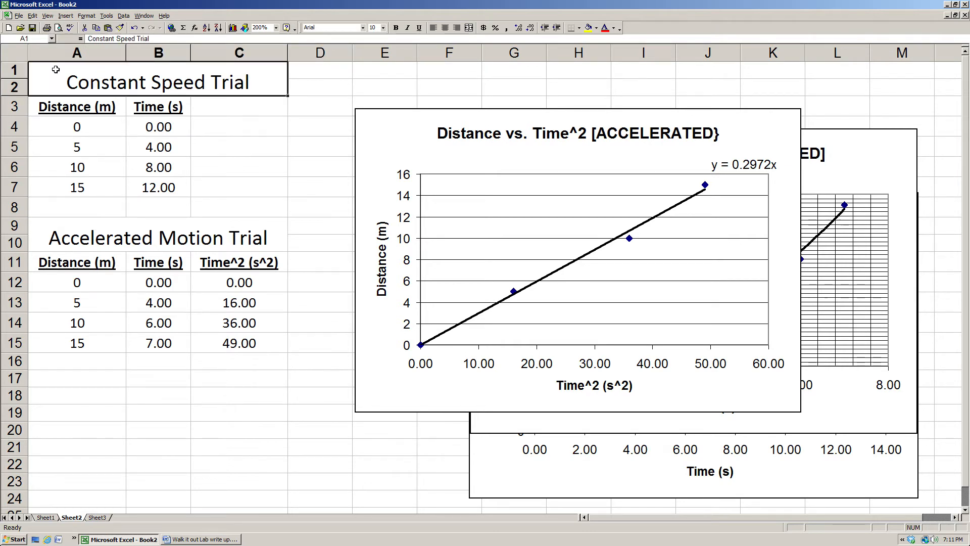
left_click_drag(55, 69, 160, 186)
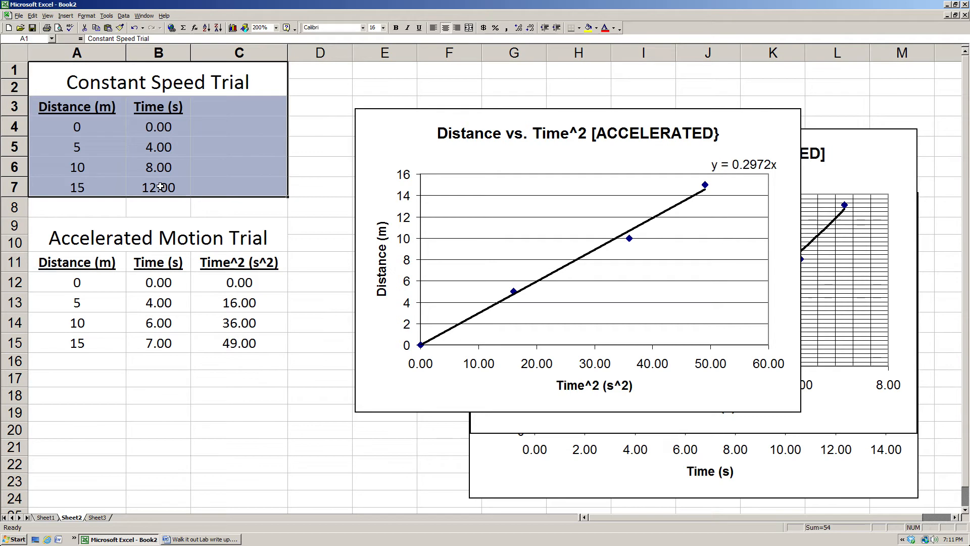
right_click(222, 152)
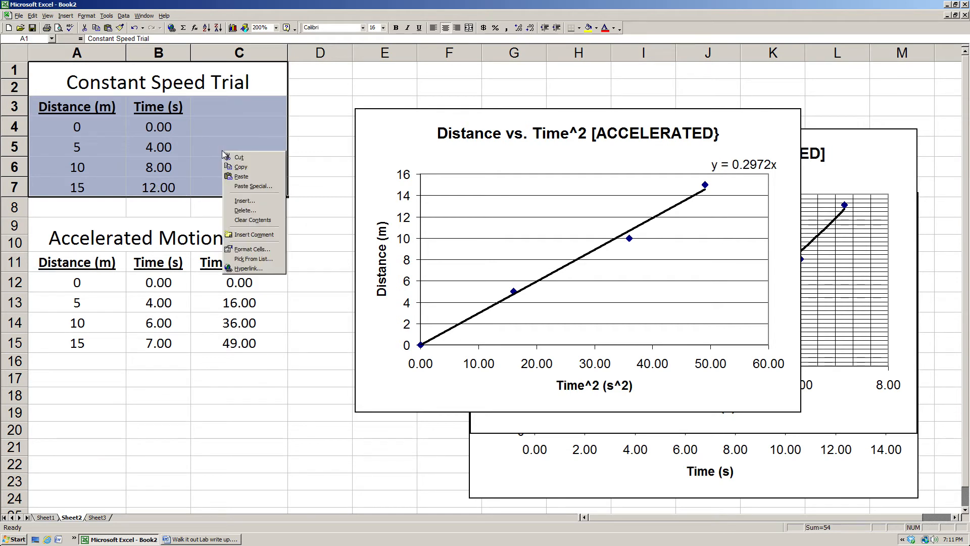
left_click(242, 167)
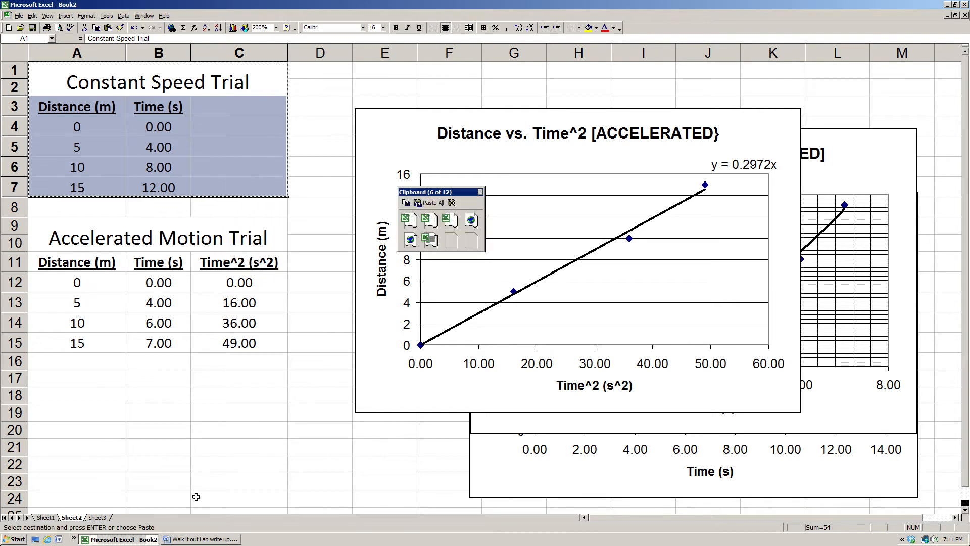
Switch to the Walk it out Lab write up document in Word and paste the Constant Speed Trial table under the Data heading.
left_click(193, 539)
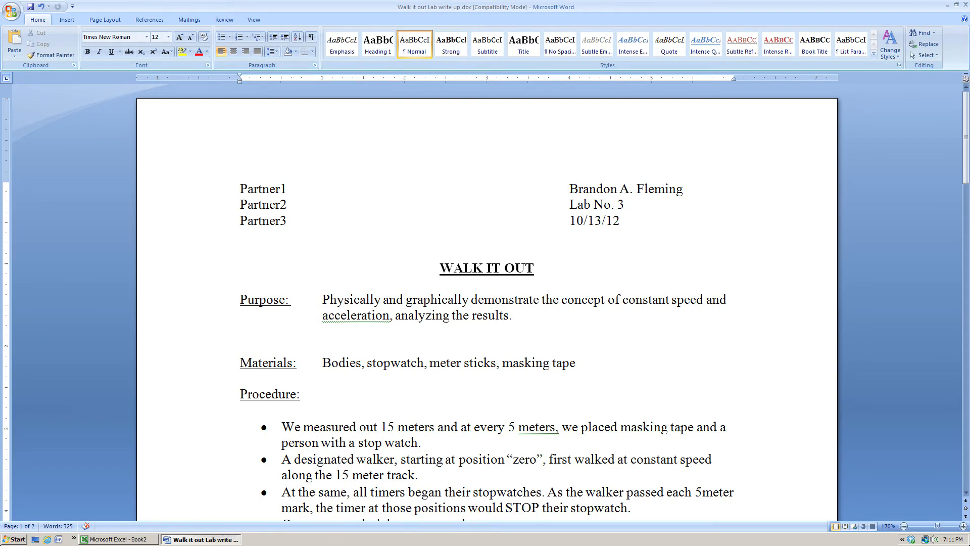
scroll(487, 303, "down", 1)
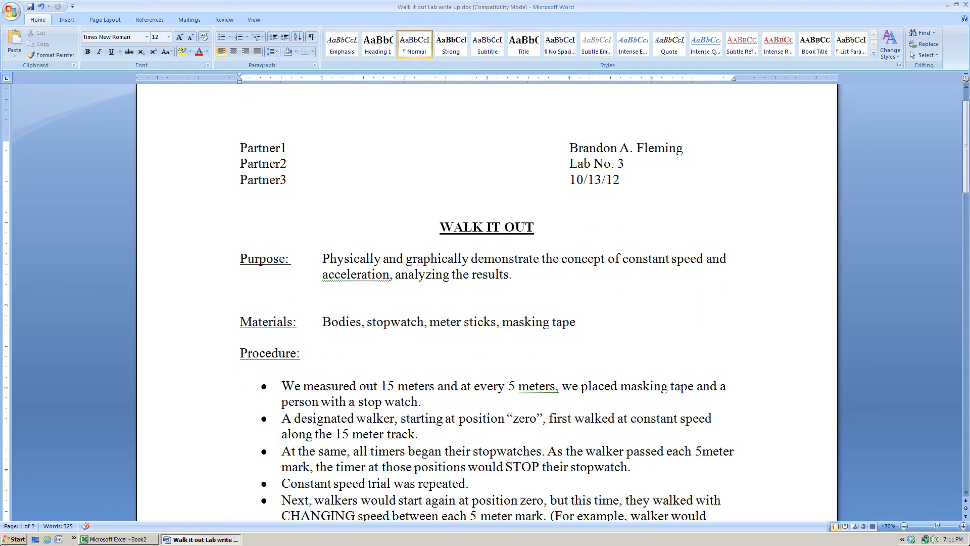
scroll(487, 303, "down", 2)
scroll(487, 303, "down", 3)
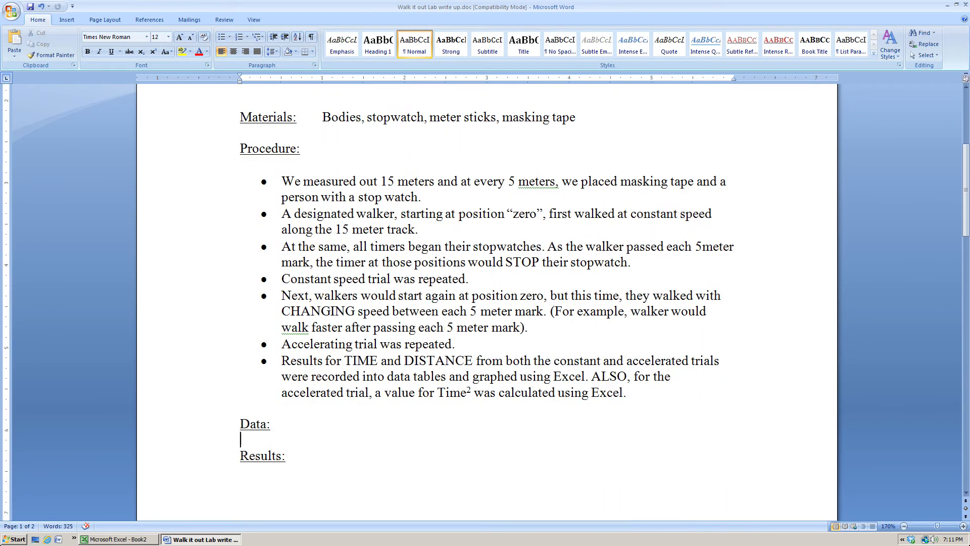
scroll(486, 303, "down", 1)
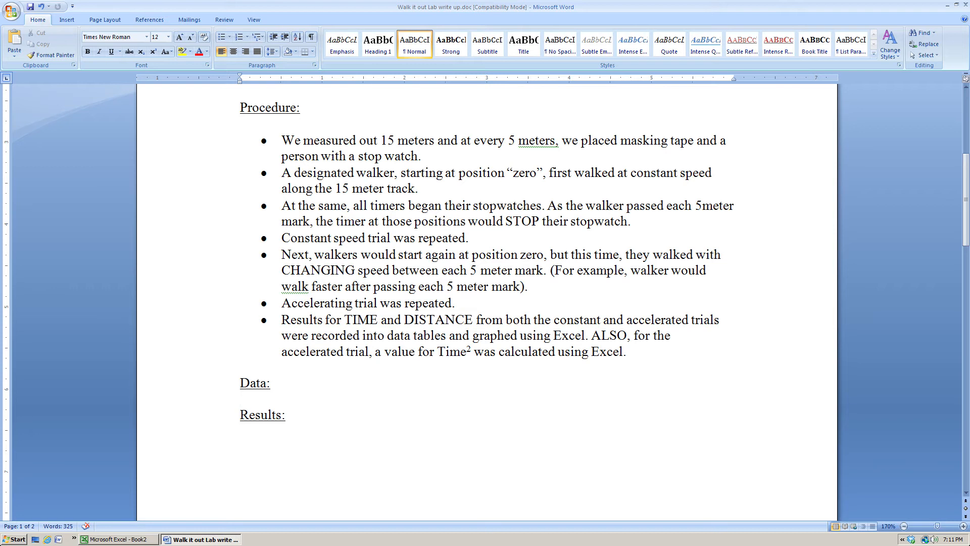
key("ctrl+v")
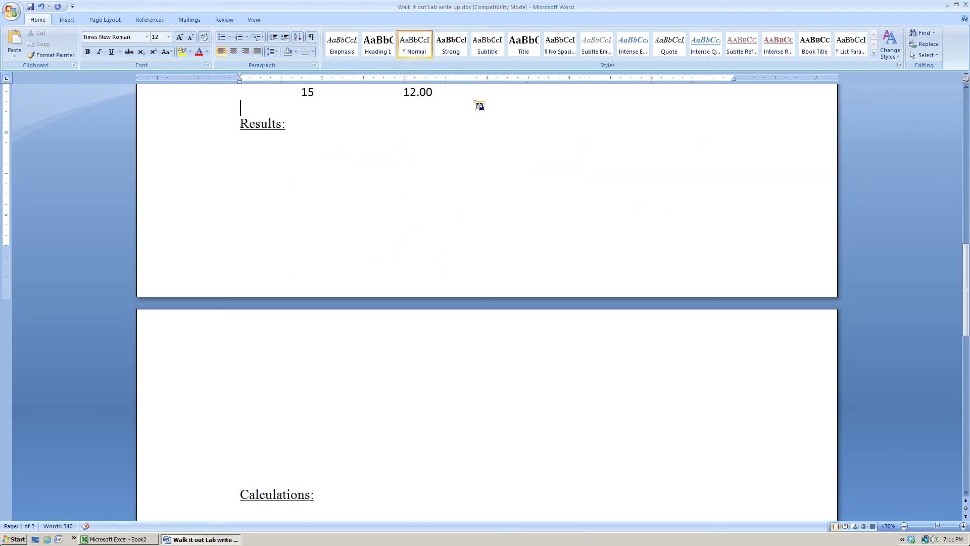
scroll(230, 220, "up", 5)
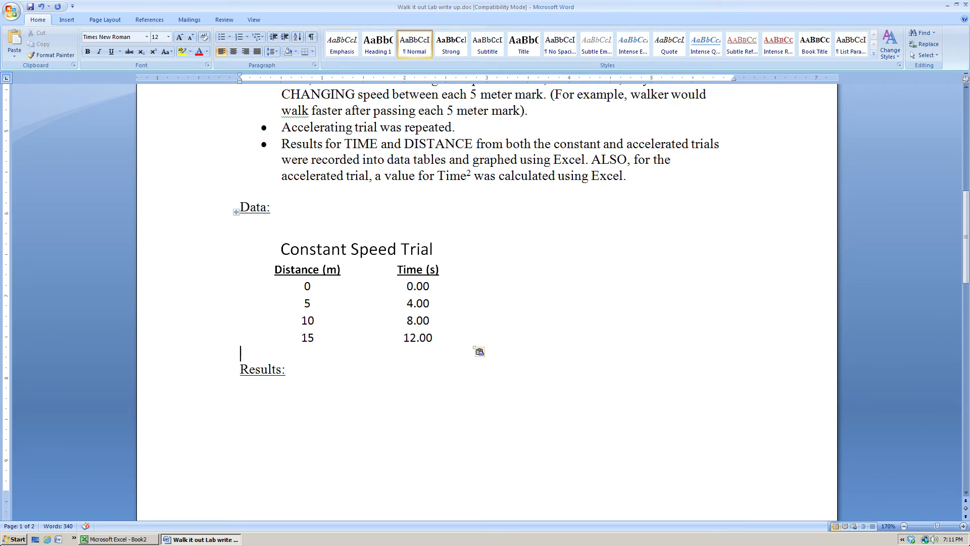
Switch back to the Excel workbook and copy the whole Accelerated Motion Trial table from cells A9 through C15.
left_click(119, 539)
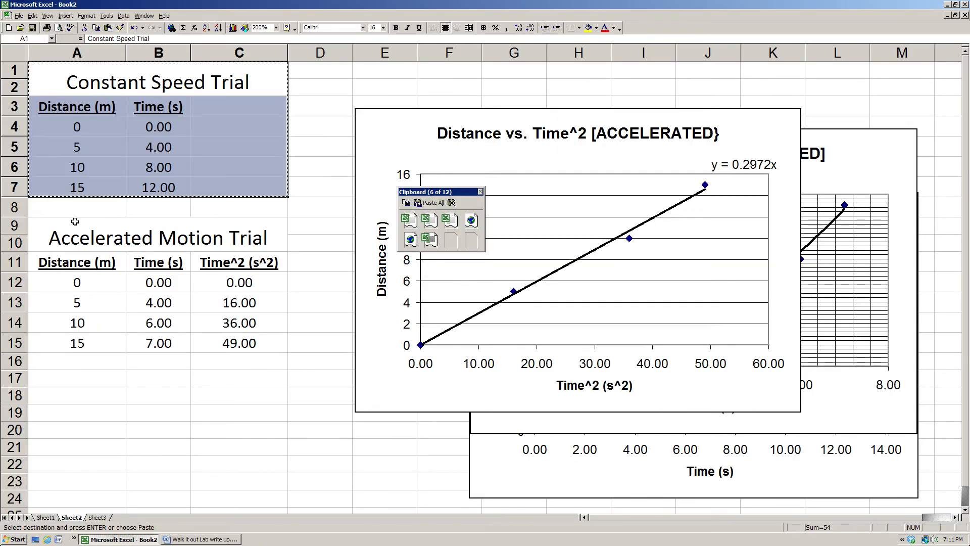
left_click_drag(73, 222, 146, 338)
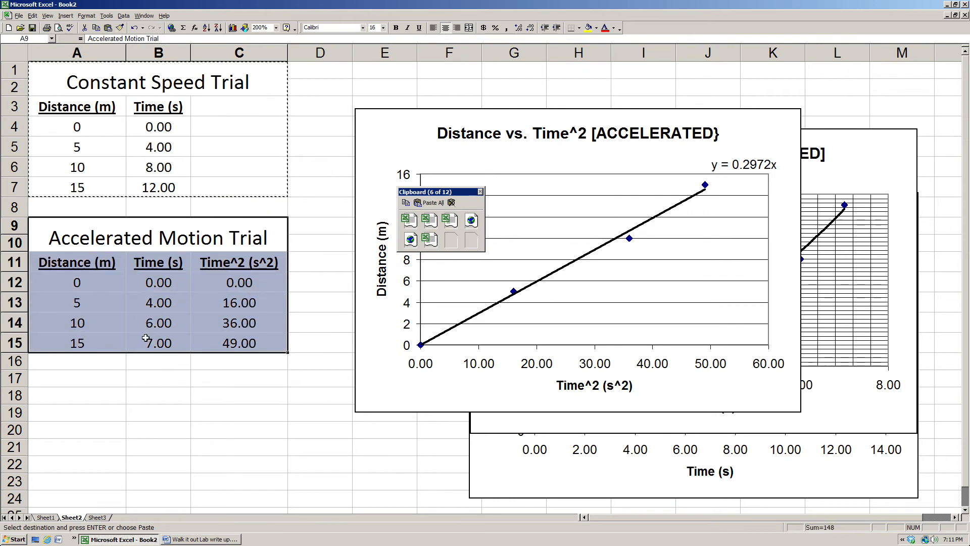
right_click(118, 305)
left_click(134, 323)
Return to the Word lab write-up and paste the Accelerated Motion Trial table directly below the Constant Speed Trial table.
left_click(222, 539)
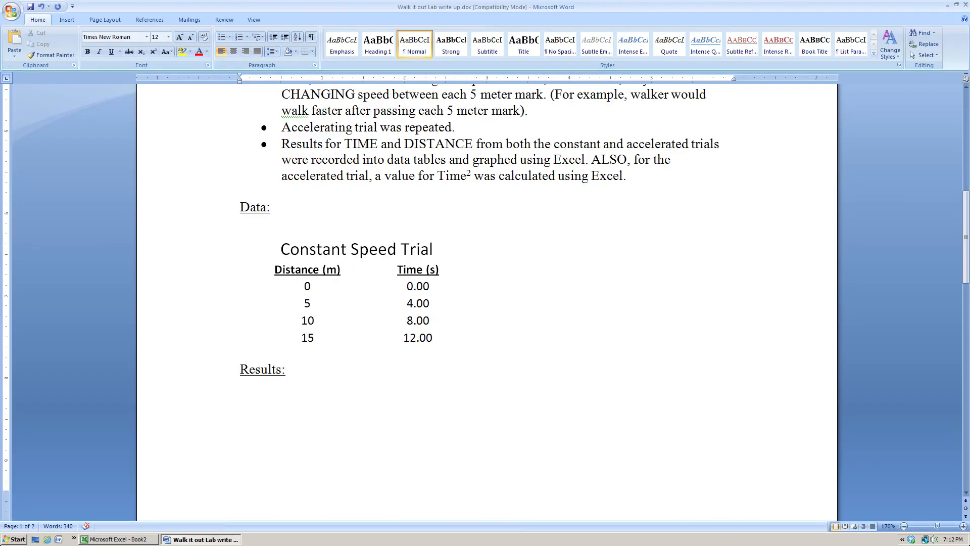
key("ctrl+v")
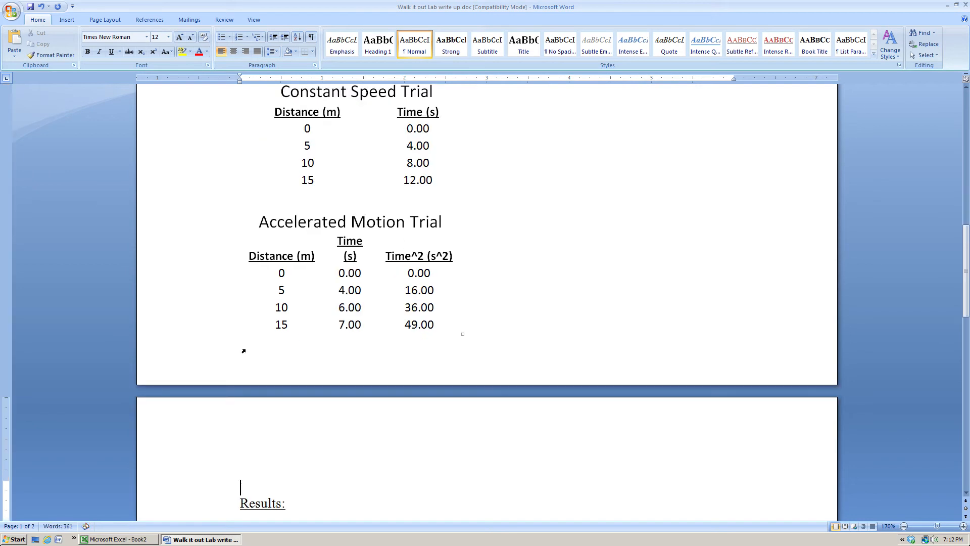
scroll(455, 353, "up", 1)
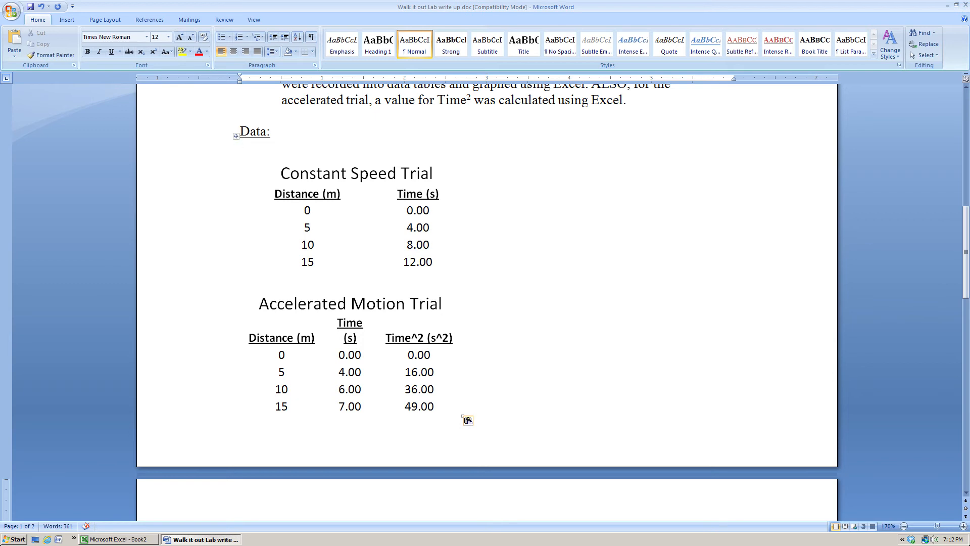
Center both pasted data tables horizontally on the page.
left_click(236, 138)
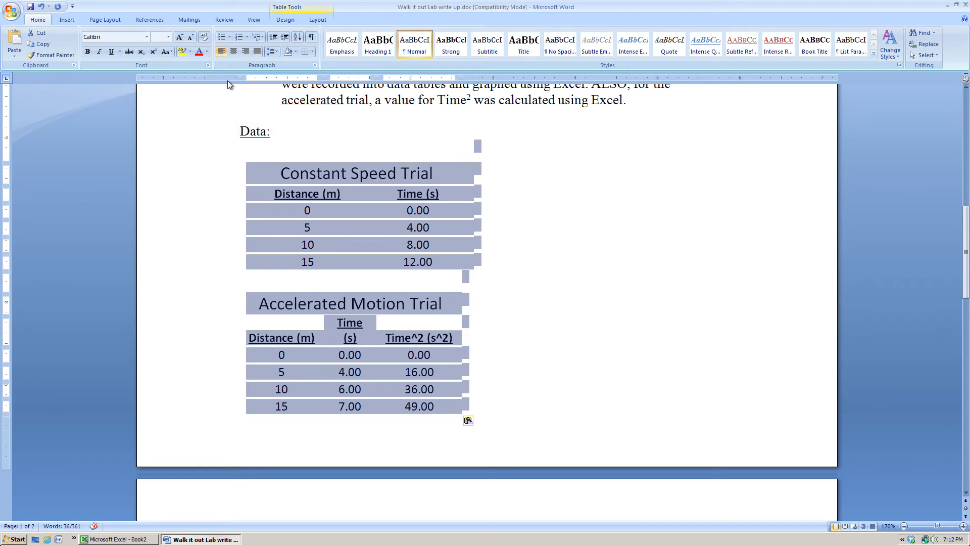
left_click(234, 53)
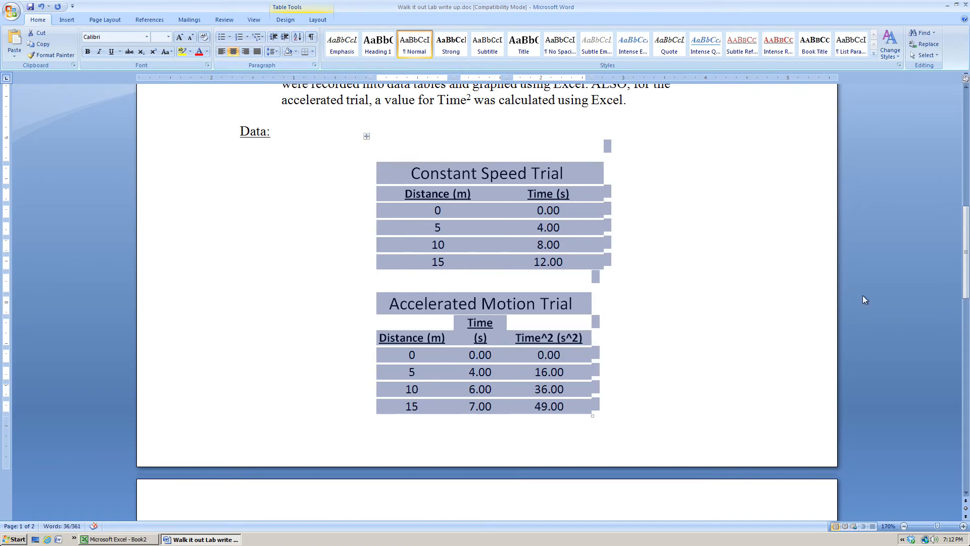
left_click(762, 299)
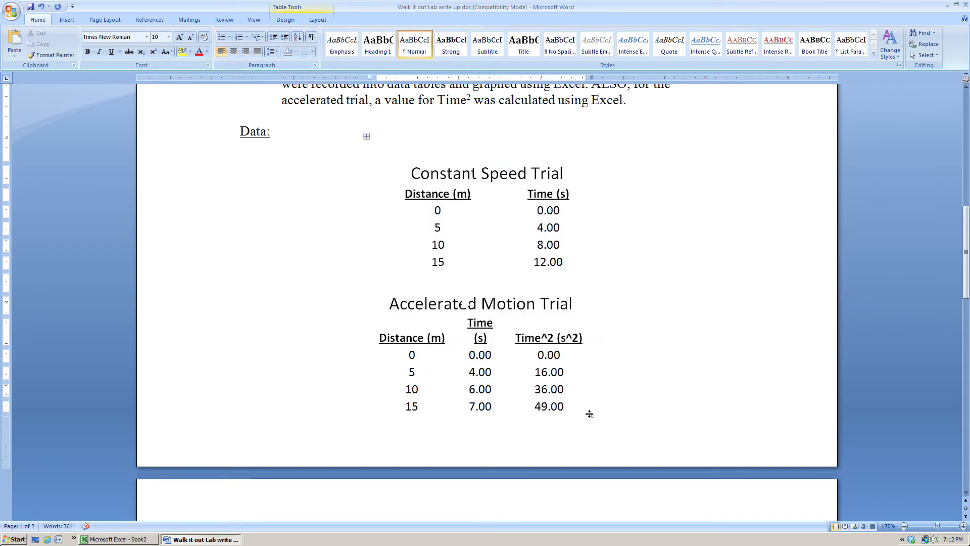
Switch to Excel, bring the Distance vs. Time [CONSTANT SPEED] chart in front of the other charts and copy it.
left_click(141, 539)
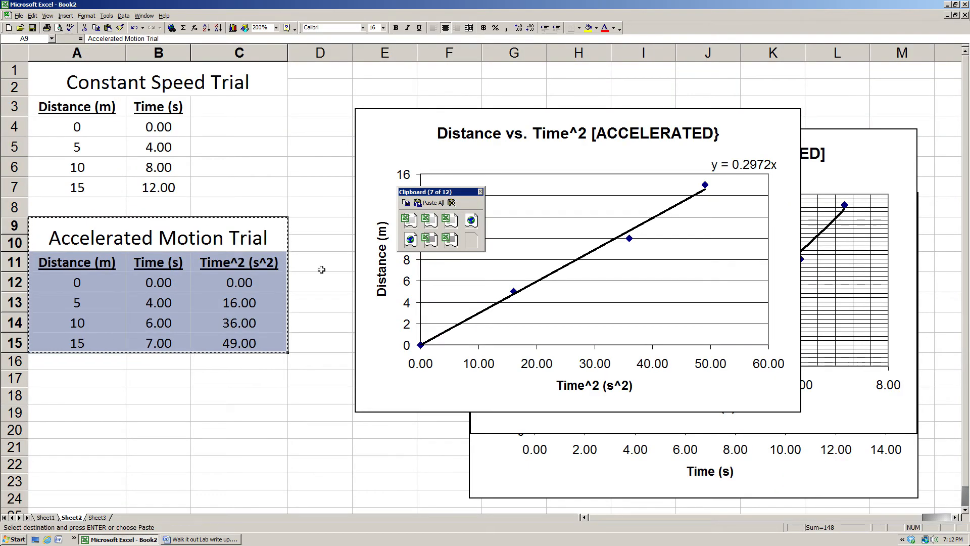
left_click_drag(462, 192, 281, 106)
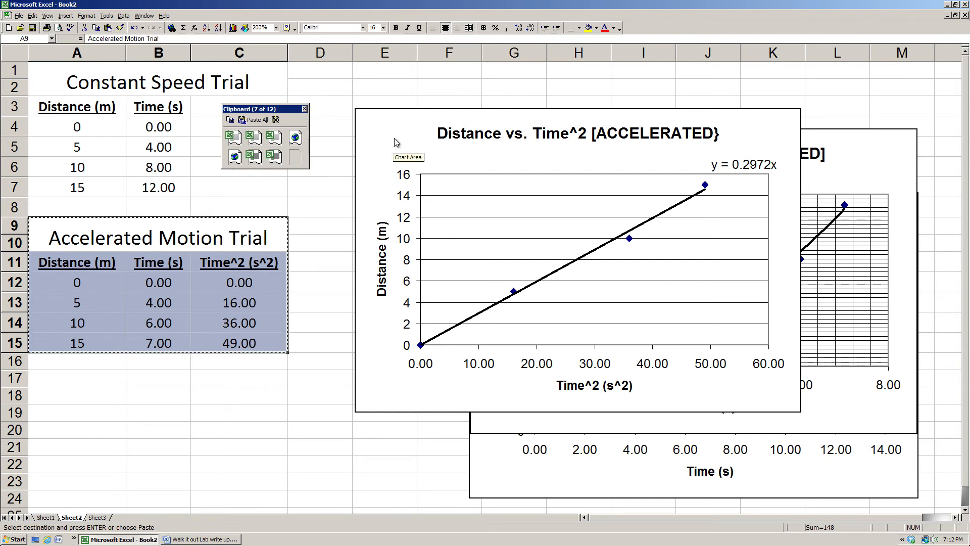
left_click(509, 479)
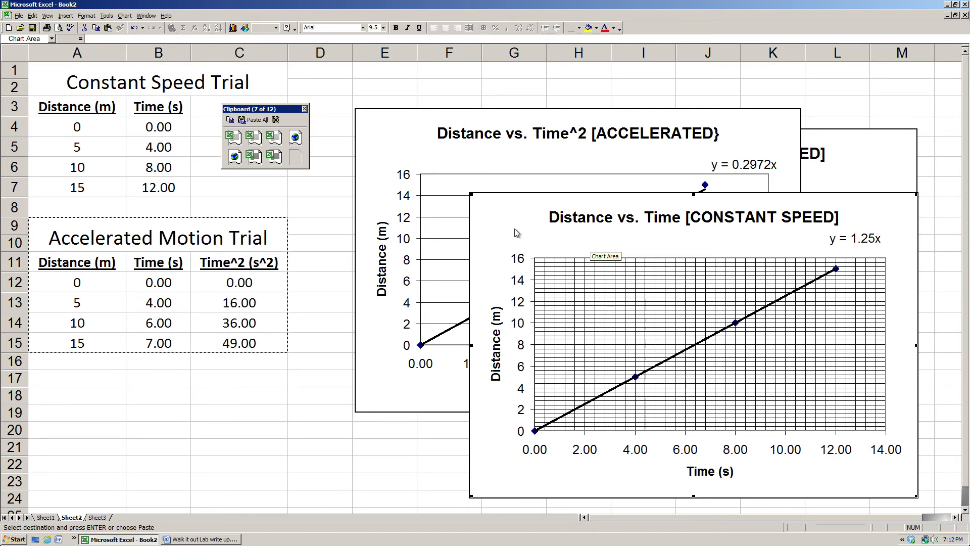
left_click_drag(512, 224, 500, 225)
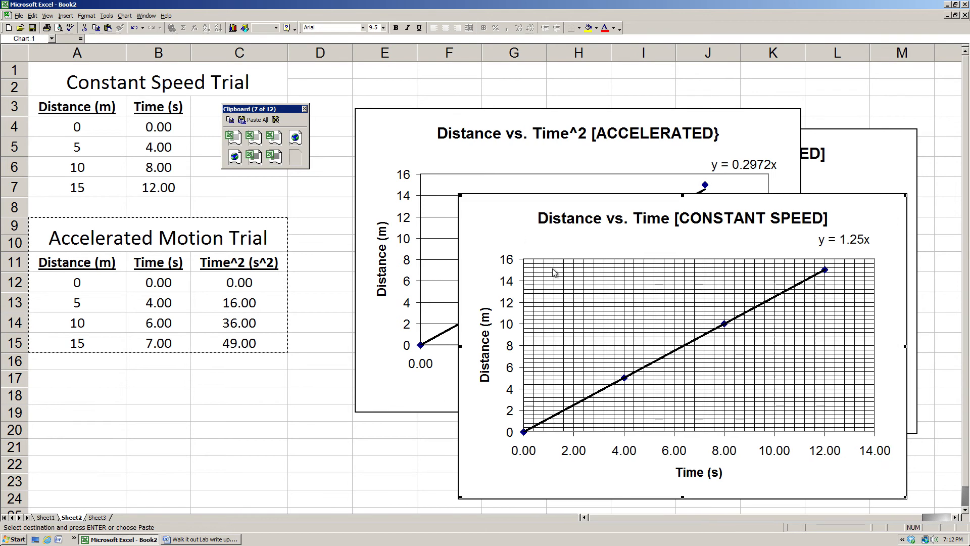
right_click(489, 223)
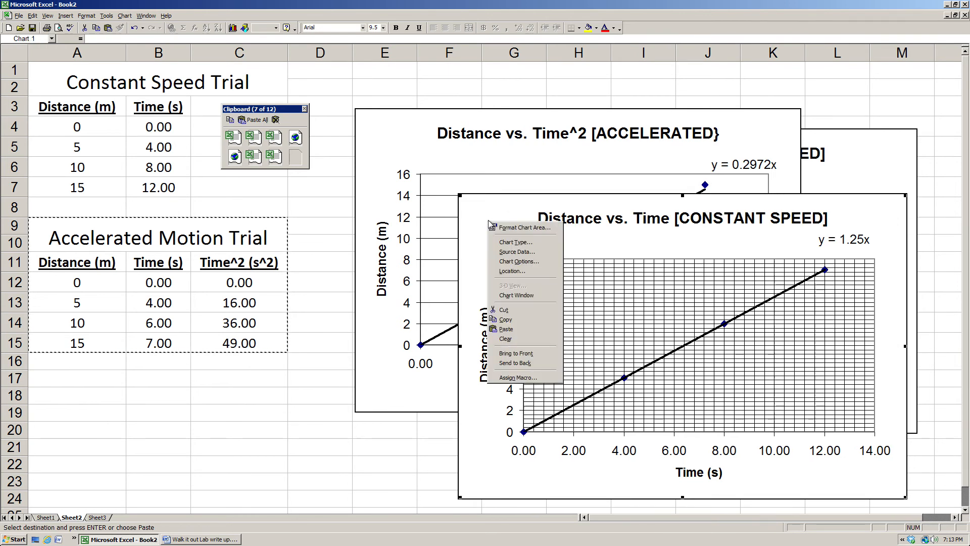
left_click(508, 321)
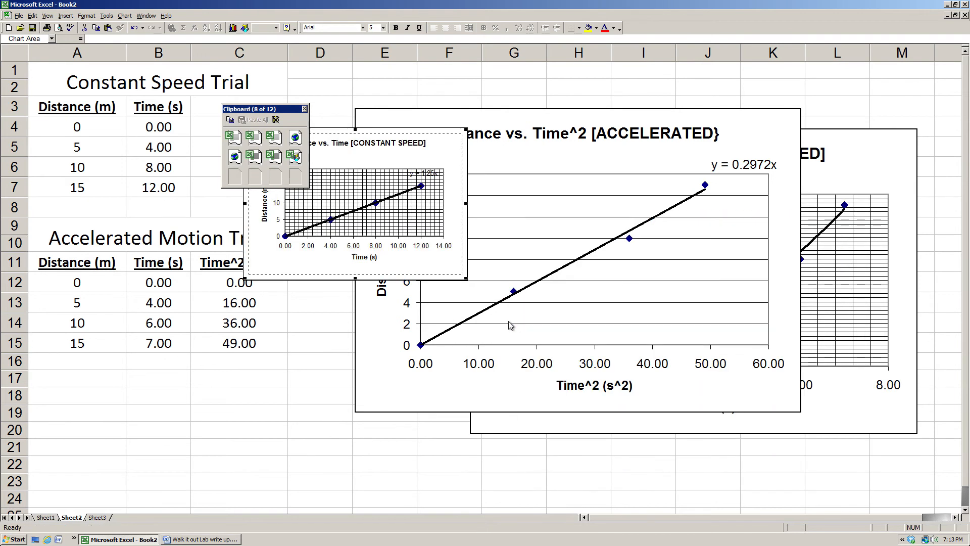
Return to the Word lab write-up and paste the constant speed chart under the Results heading.
left_click(220, 540)
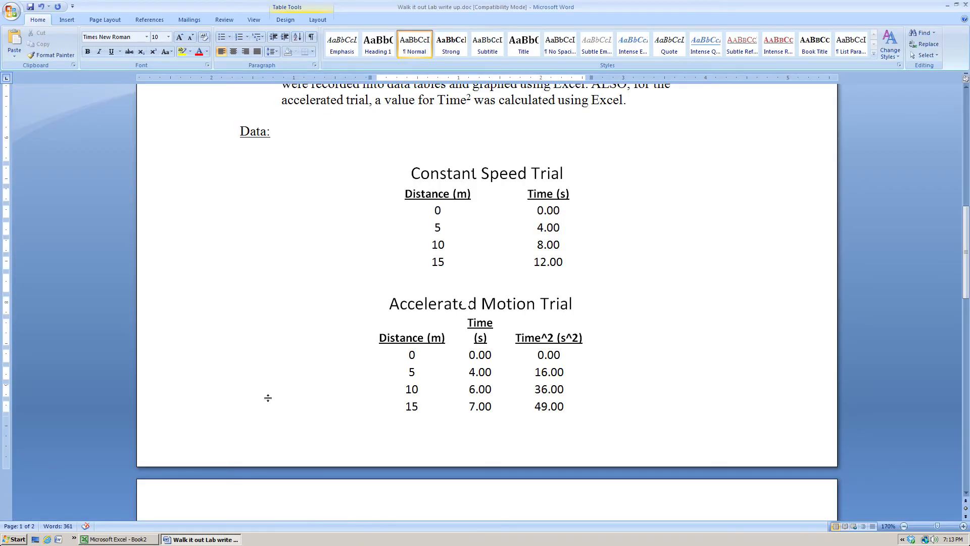
scroll(268, 397, "down", 9)
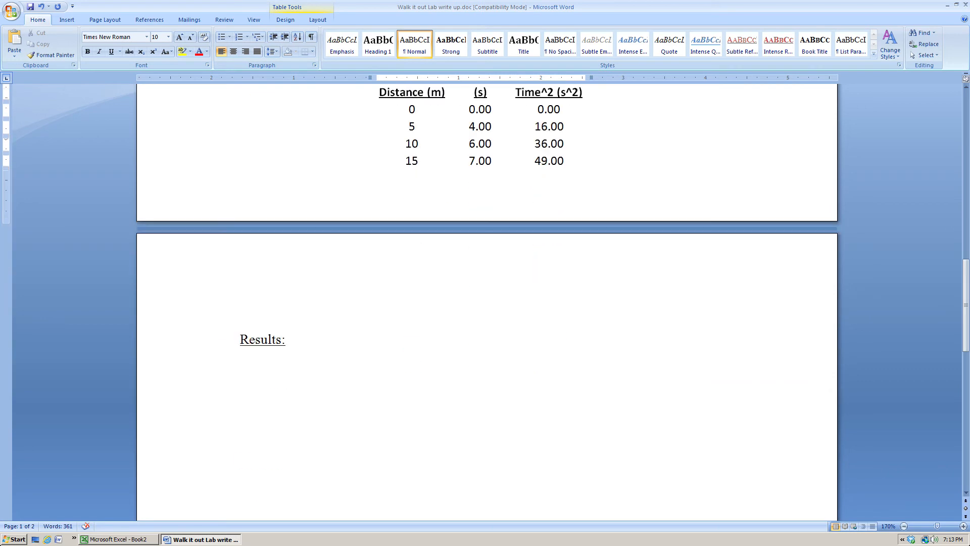
left_click(241, 324)
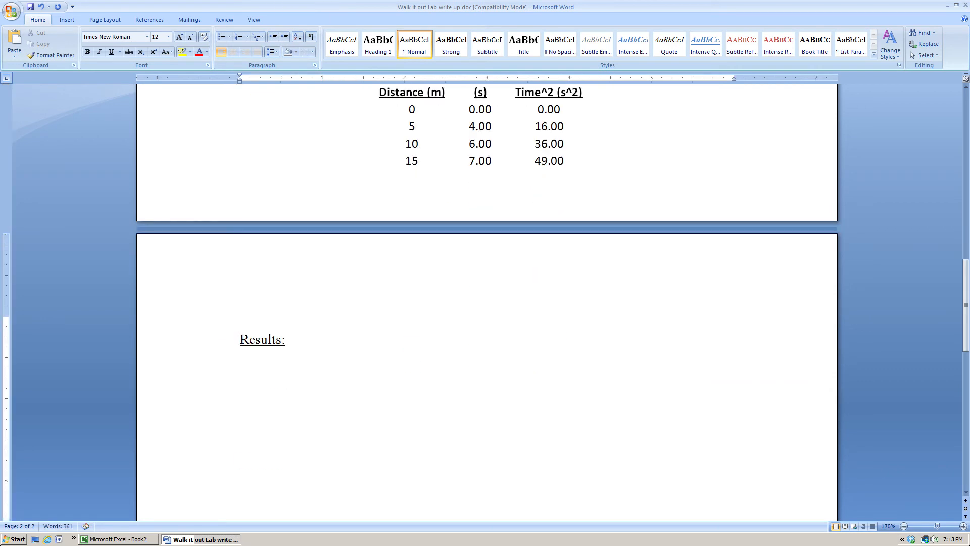
left_click(488, 371)
left_click(241, 355)
key("ctrl+v")
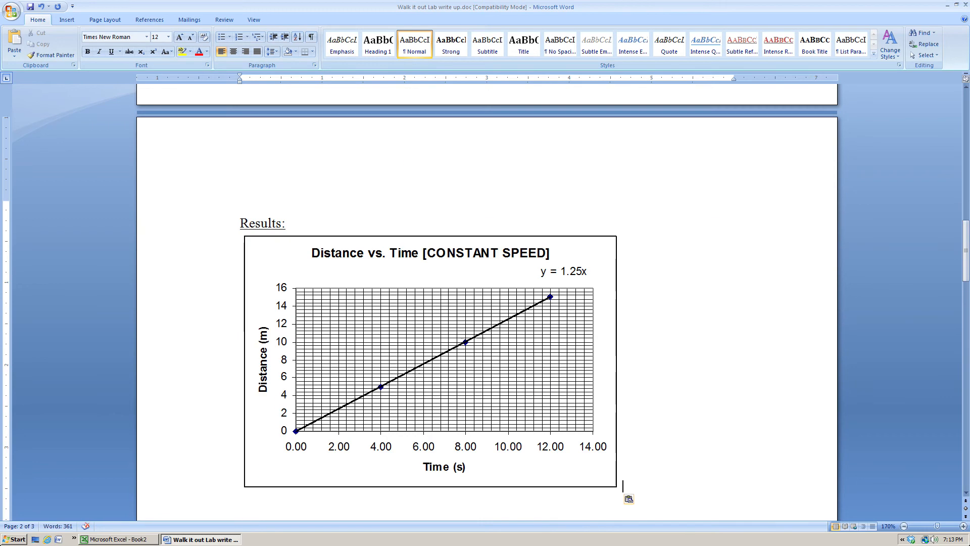
Center the pasted constant speed chart on the page and start a new line below it.
left_click(271, 261)
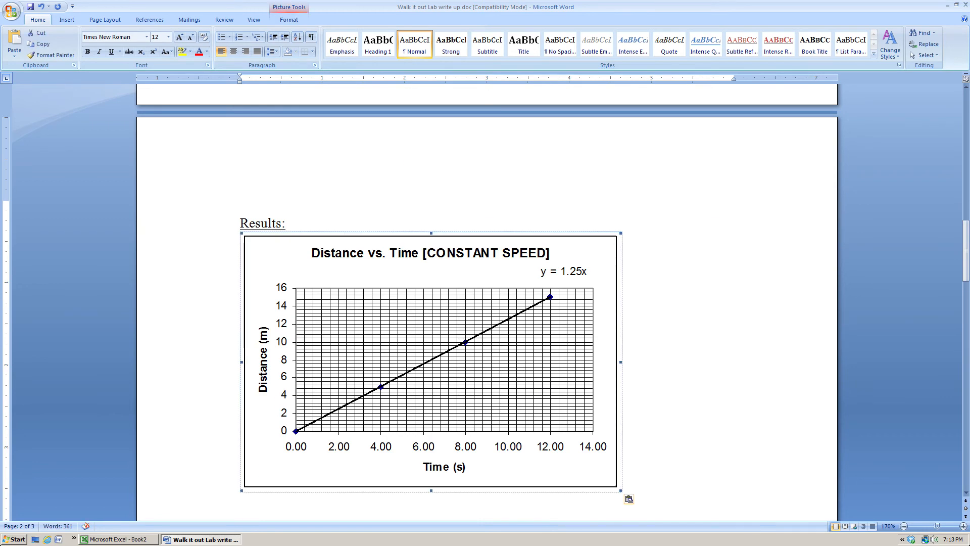
left_click(235, 54)
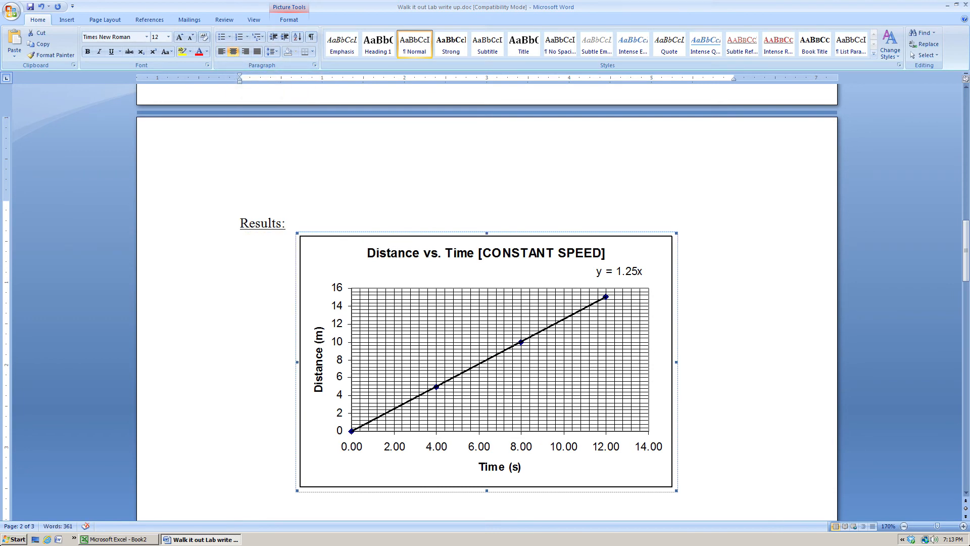
left_click(678, 486)
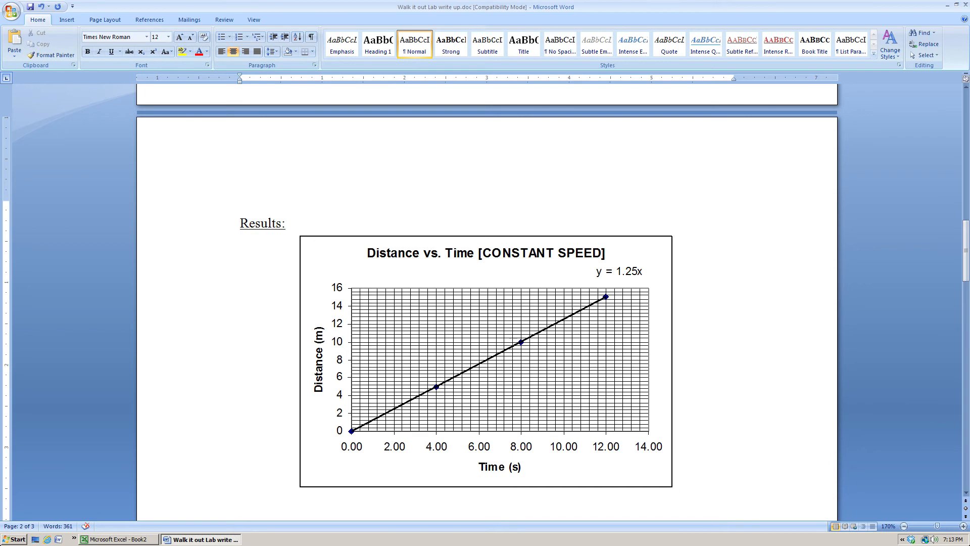
key("Return")
scroll(488, 291, "down", 3)
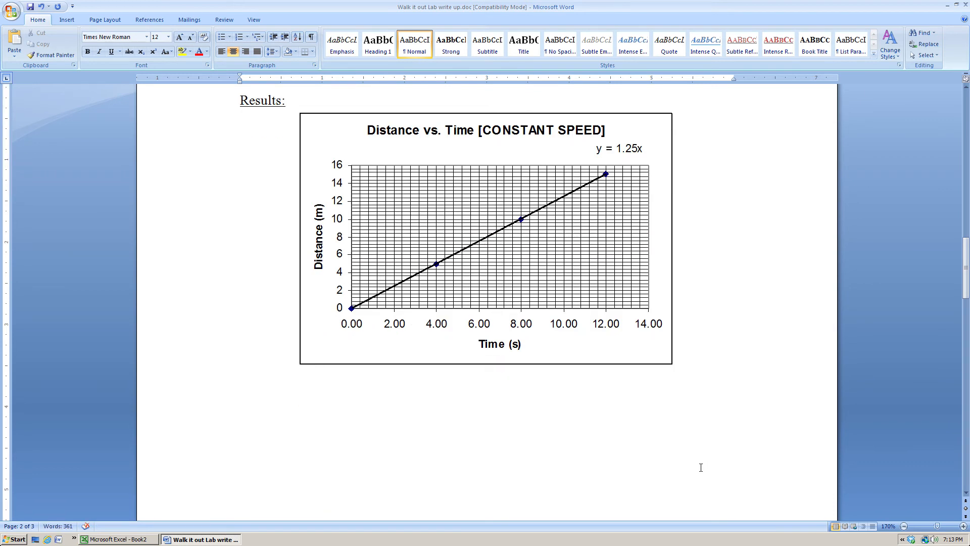
Switch to Excel, bring the Distance vs. Time [ACCELERATED] chart in front of the other charts and copy it.
left_click(134, 539)
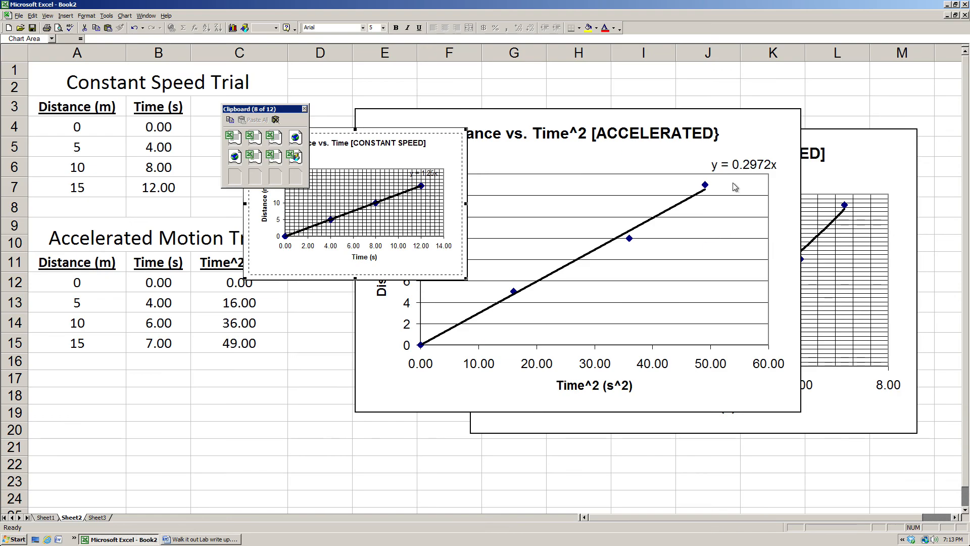
left_click(760, 142)
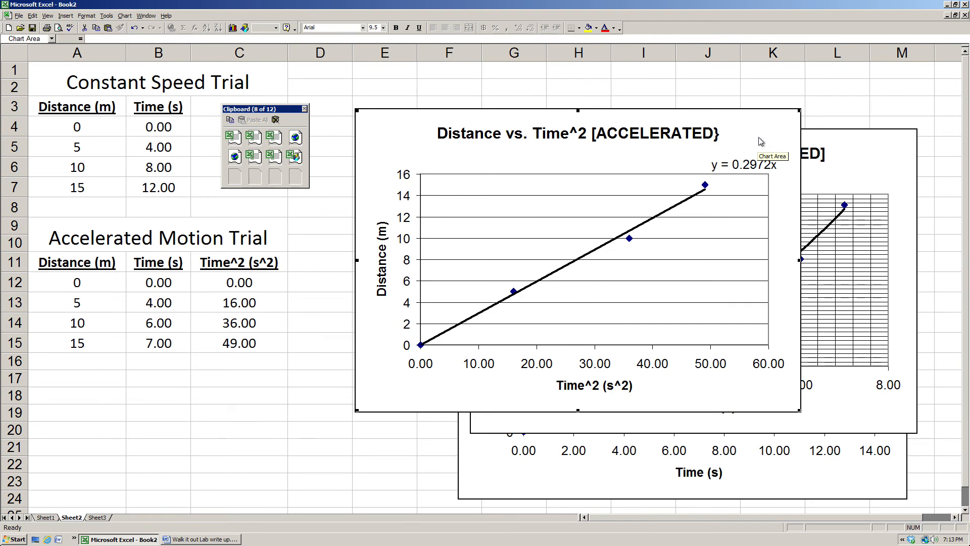
left_click(895, 154)
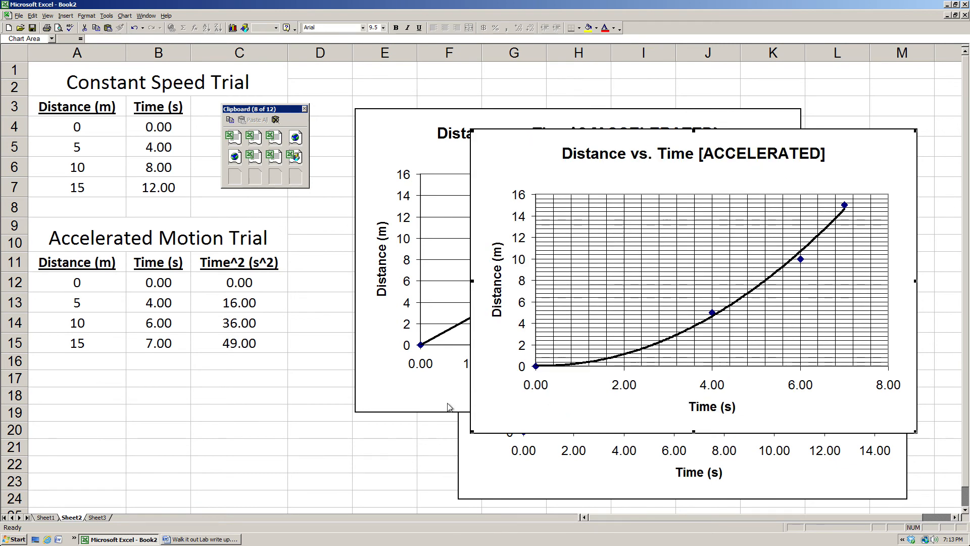
right_click(870, 159)
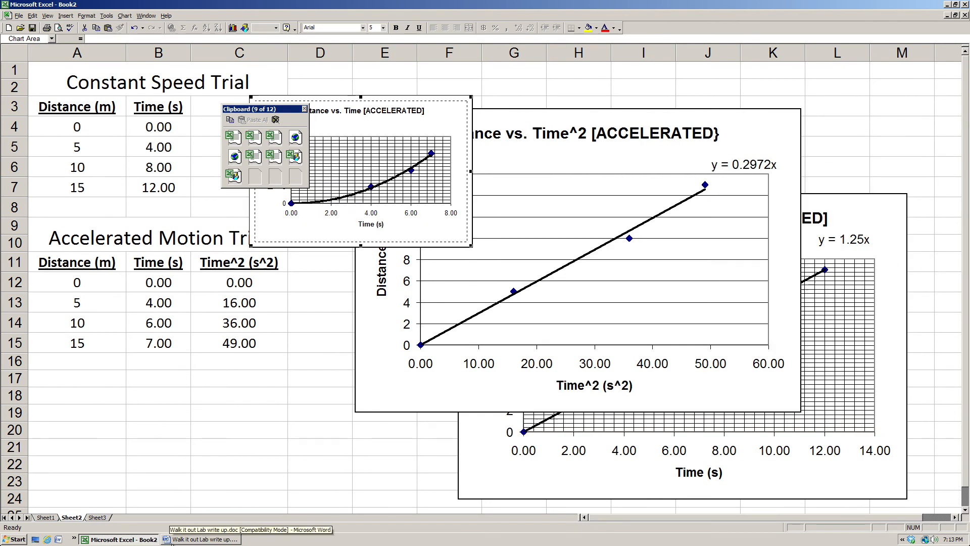
Return to the Word lab write-up and paste the accelerated Distance vs. Time chart below the constant speed chart.
left_click(178, 542)
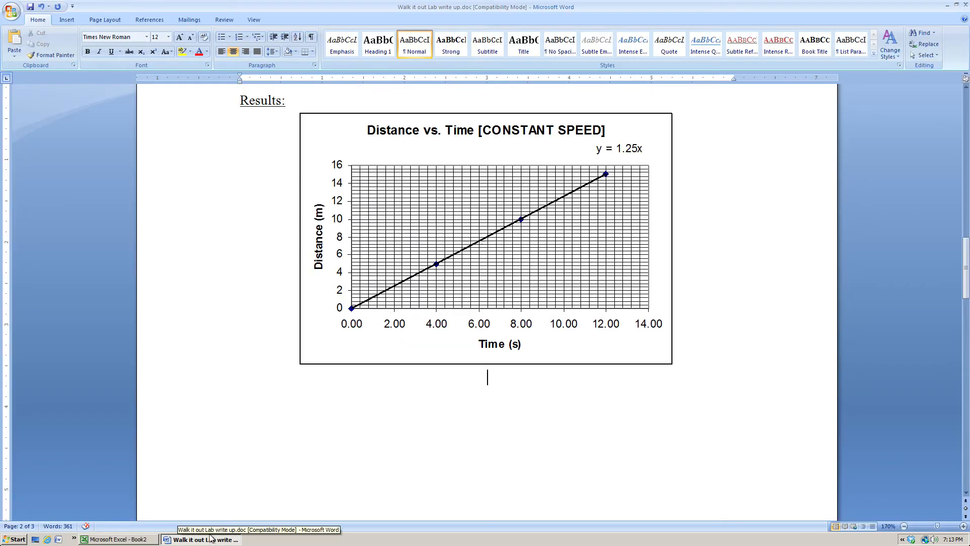
right_click(486, 374)
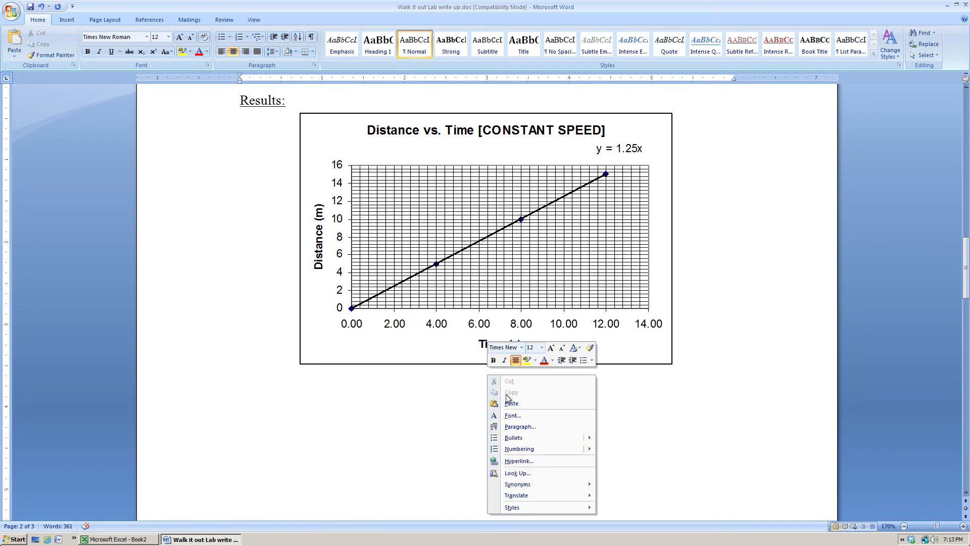
left_click(508, 403)
scroll(486, 303, "up", 4)
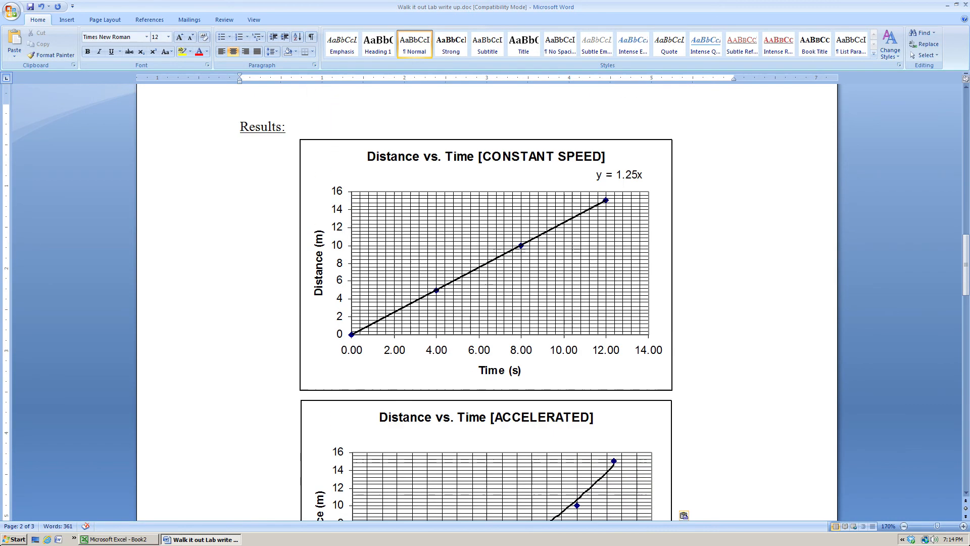
scroll(487, 303, "down", 9)
scroll(487, 303, "up", 4)
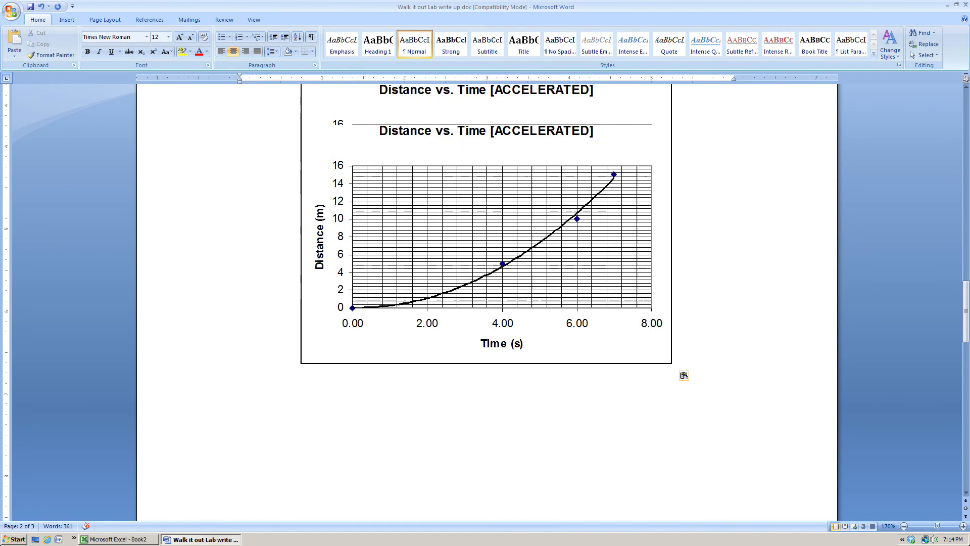
Switch to Excel, bring the Distance vs. Time^2 chart to the front and turn on its major and minor gridlines for both axes.
left_click(104, 541)
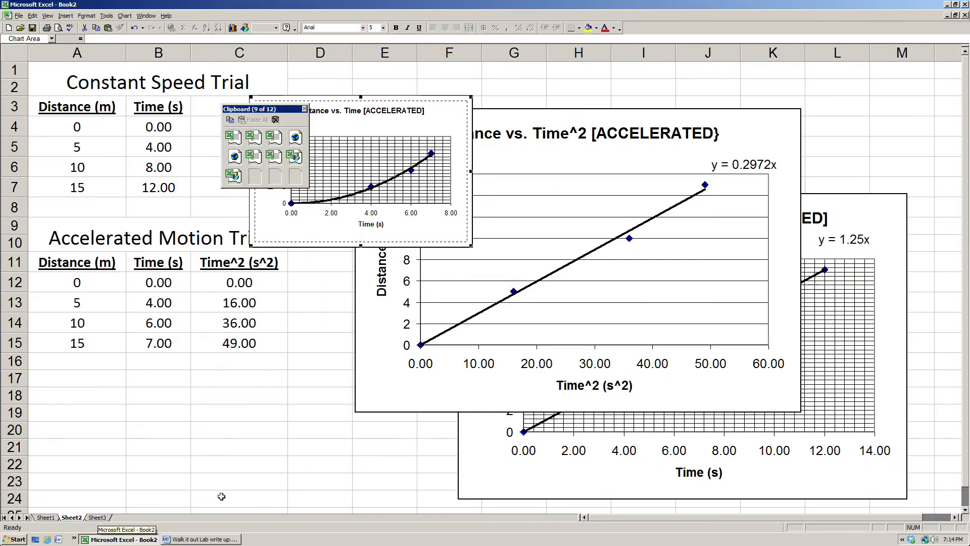
left_click(773, 132)
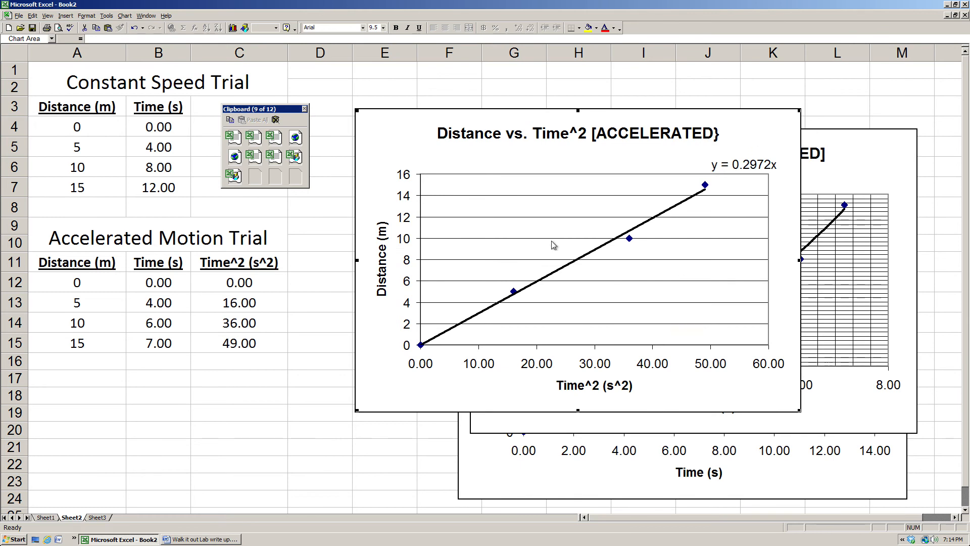
right_click(509, 234)
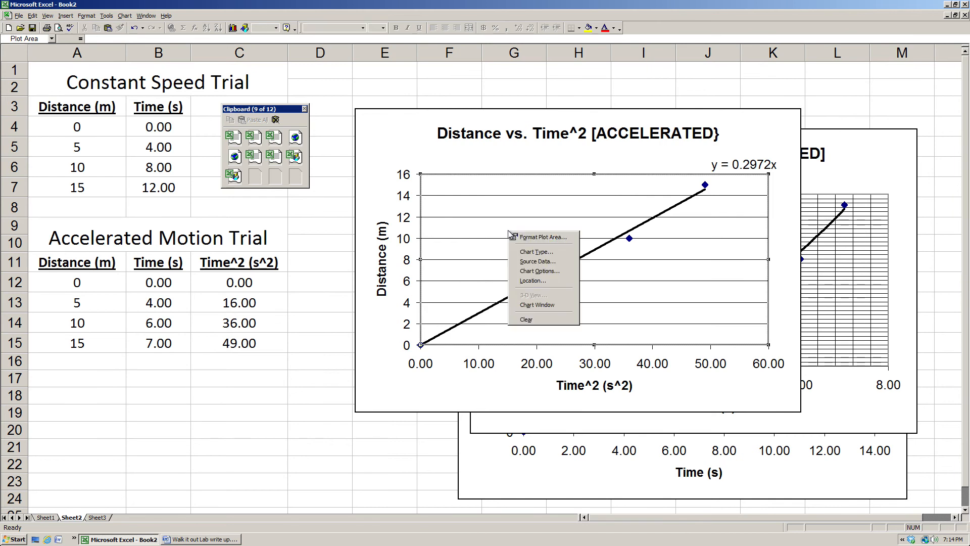
left_click(529, 271)
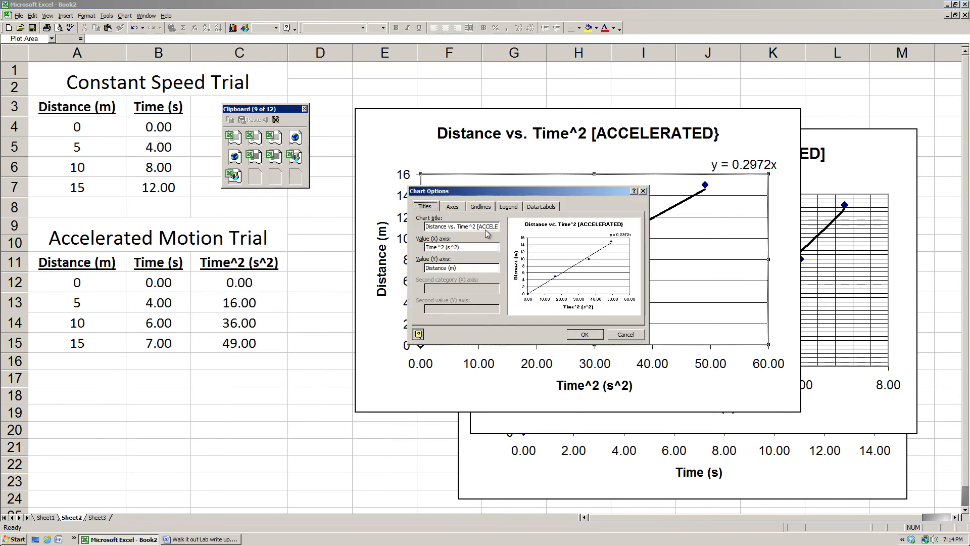
left_click(483, 207)
left_click(423, 226)
left_click(423, 235)
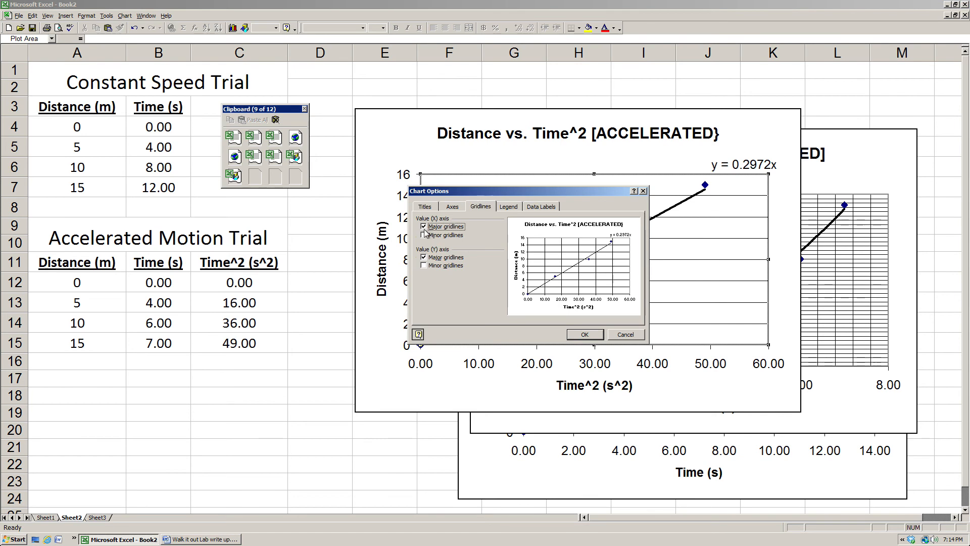
left_click(424, 266)
left_click(590, 336)
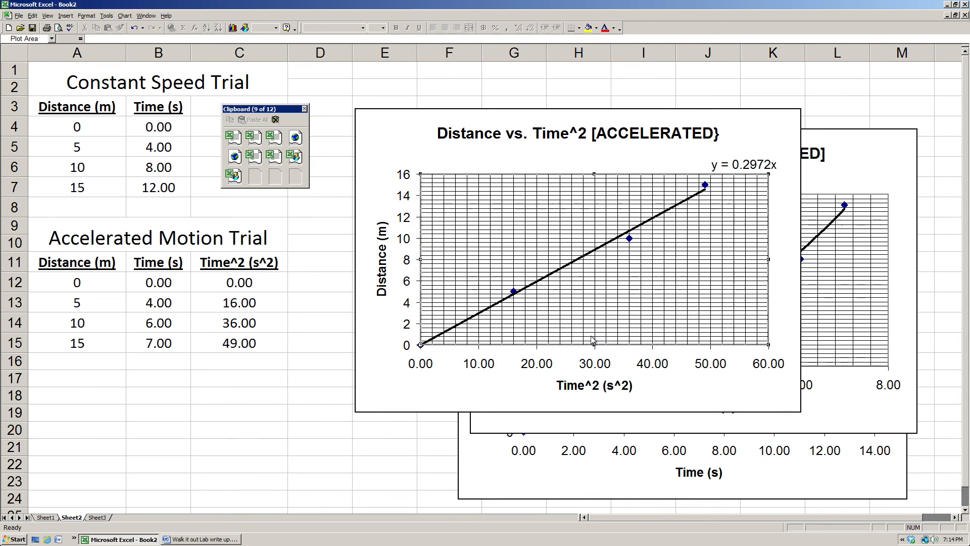
Copy the whole Distance vs. Time^2 chart, including its title and axis labels.
left_click(396, 141)
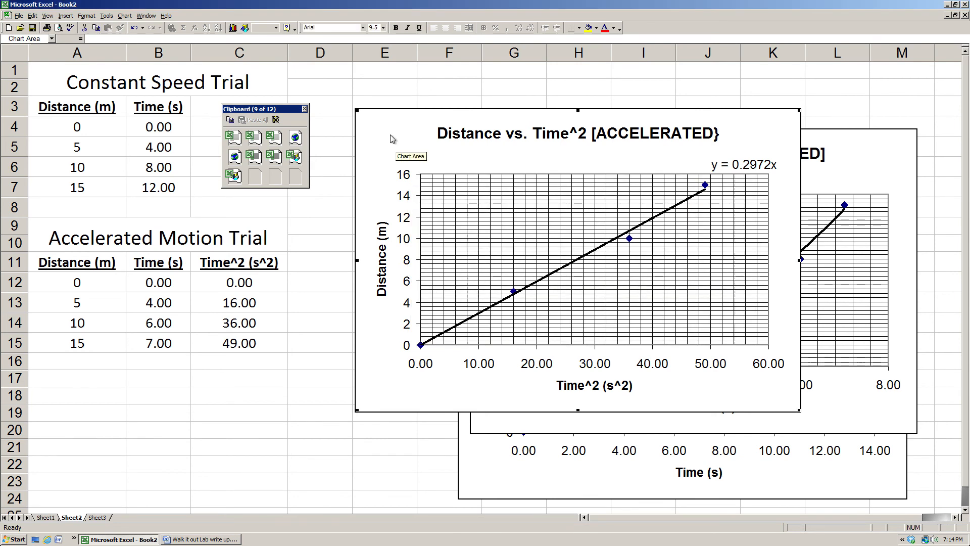
right_click(388, 134)
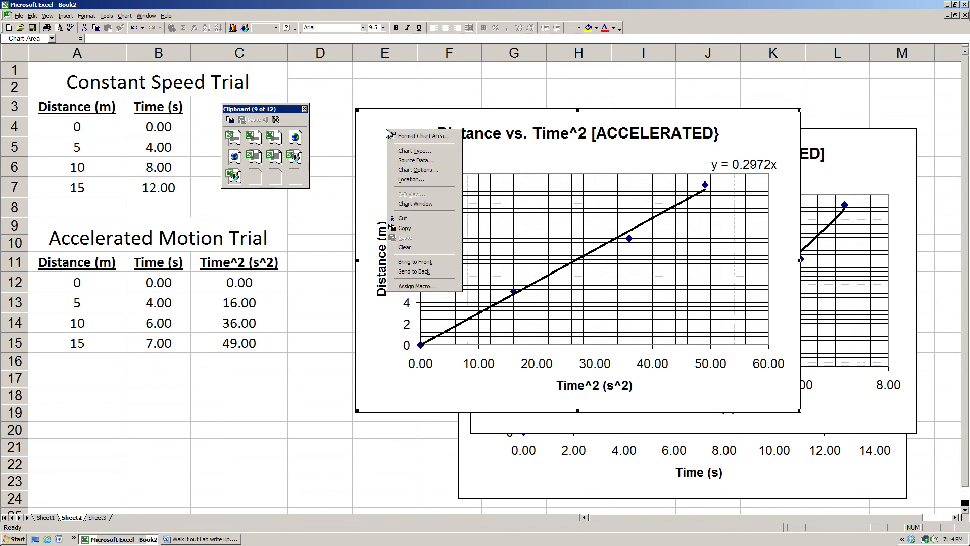
left_click(414, 231)
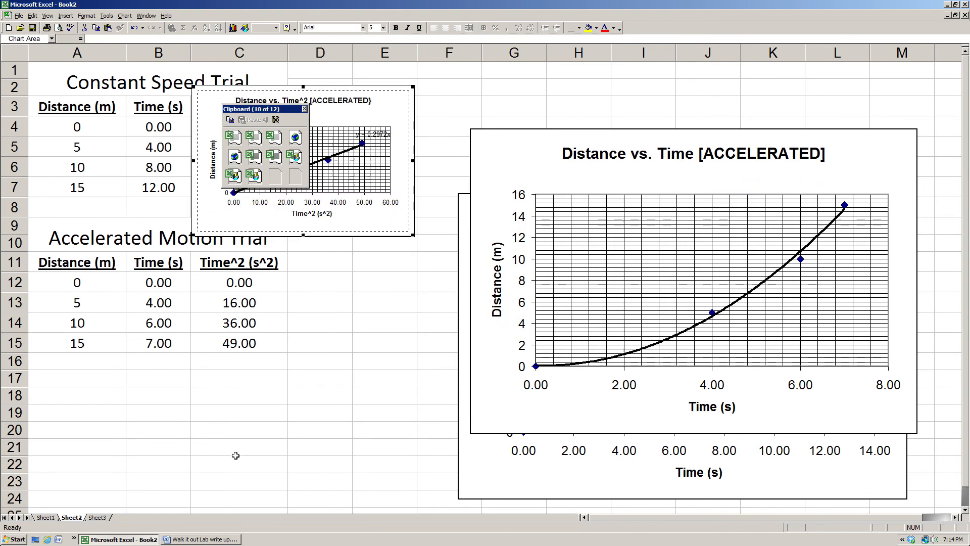
Return to the Word lab write-up and paste the Distance vs. Time^2 chart below the accelerated Distance vs. Time chart.
left_click(204, 540)
scroll(678, 363, "down", 3)
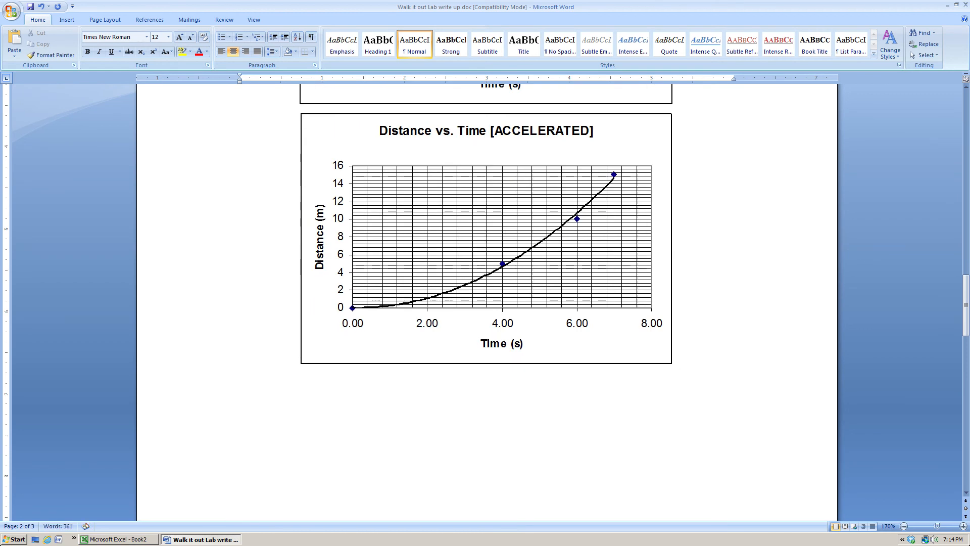
right_click(487, 376)
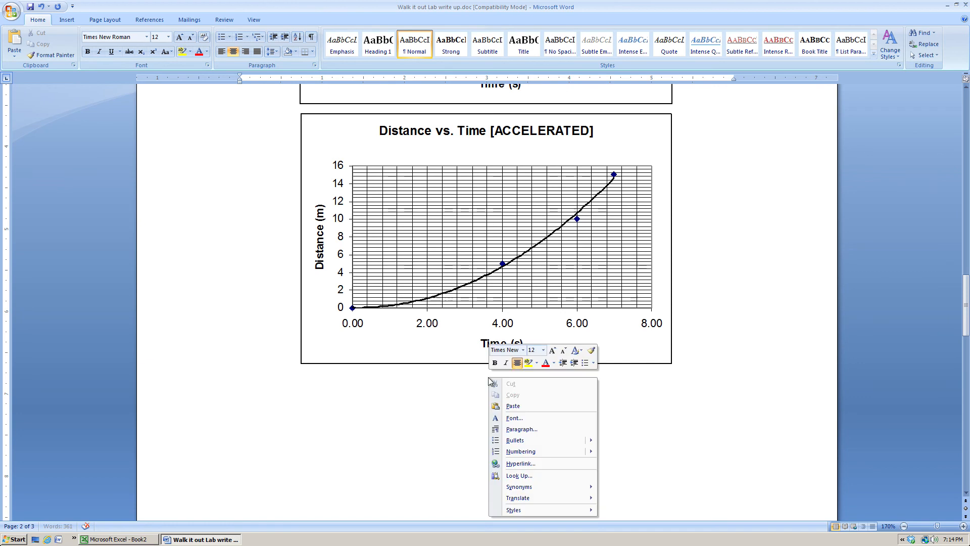
left_click(512, 406)
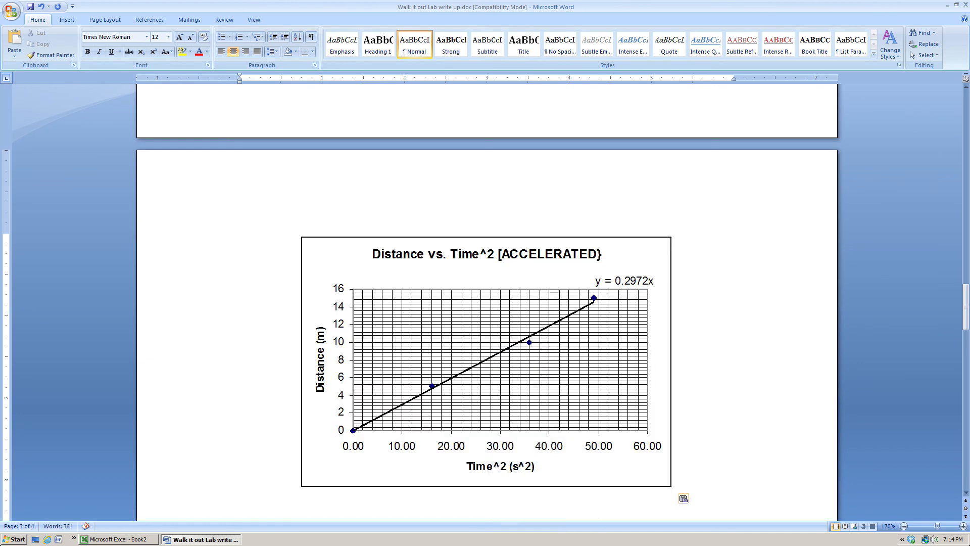
scroll(487, 303, "up", 9)
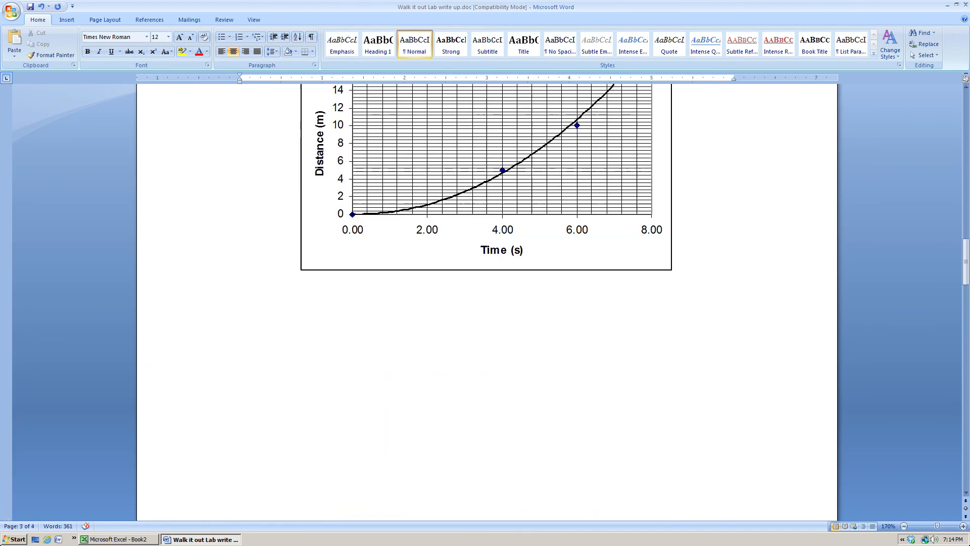
scroll(487, 303, "down", 8)
scroll(487, 303, "down", 3)
scroll(486, 303, "up", 10)
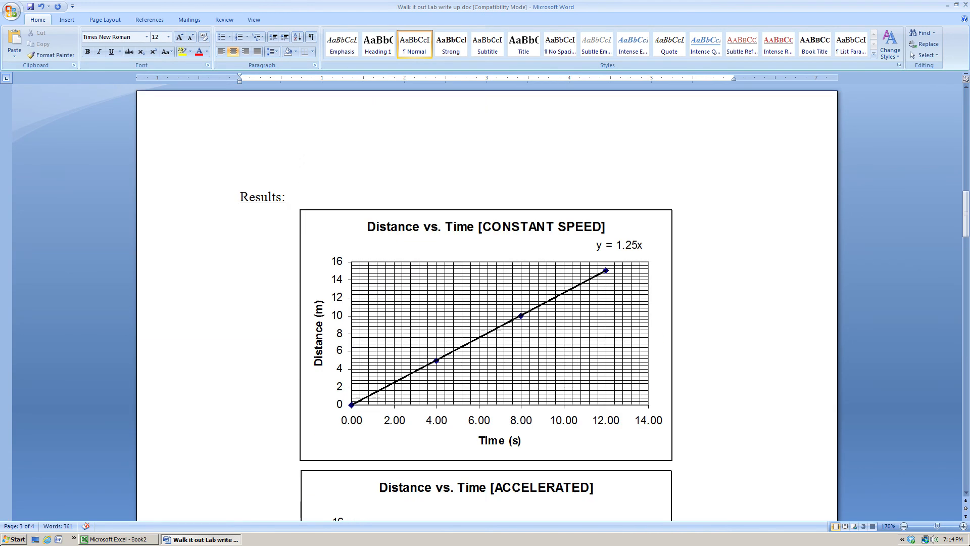
Shrink the constant speed chart and the accelerated Distance vs. Time chart slightly, keeping their proportions.
left_click(321, 261)
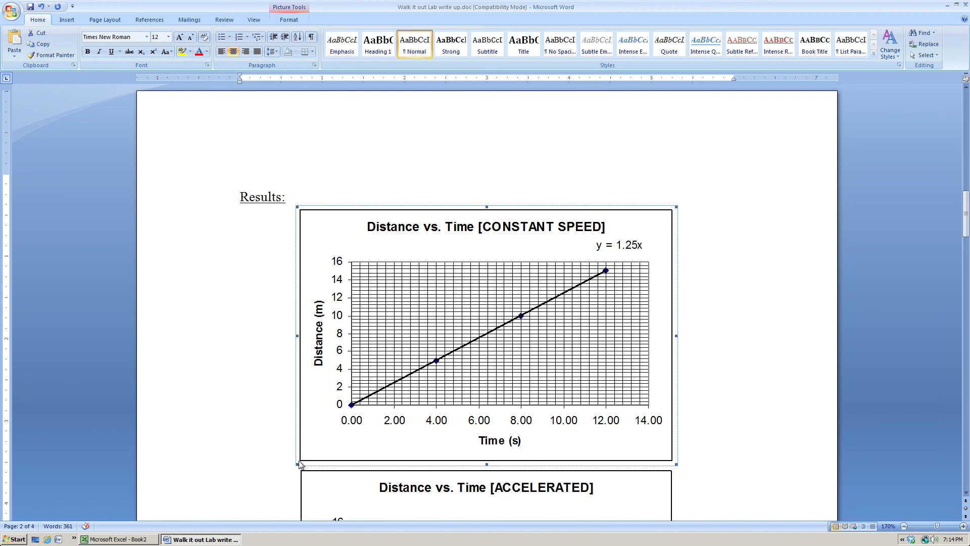
left_click_drag(296, 463, 332, 441)
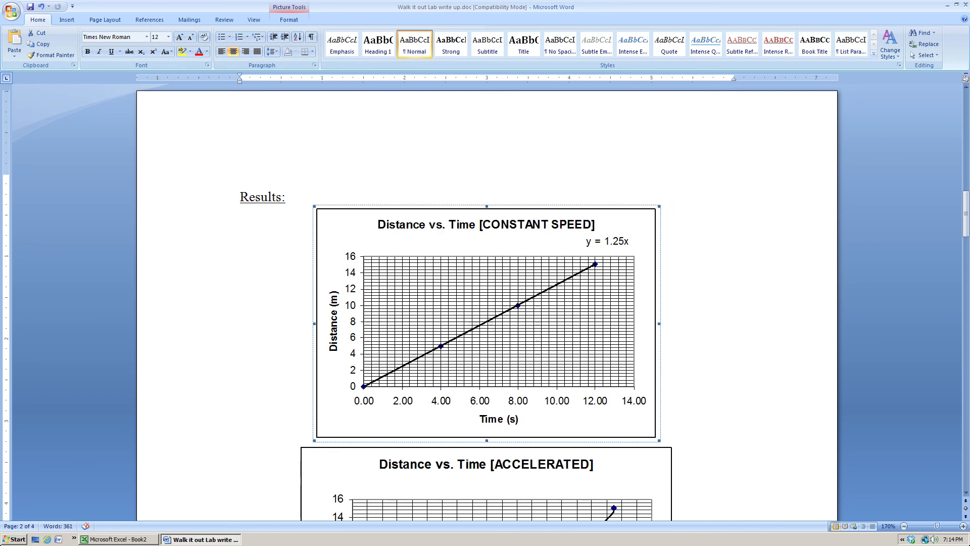
scroll(486, 304, "down", 5)
left_click(326, 446)
left_click_drag(298, 454, 319, 440)
left_click(667, 436)
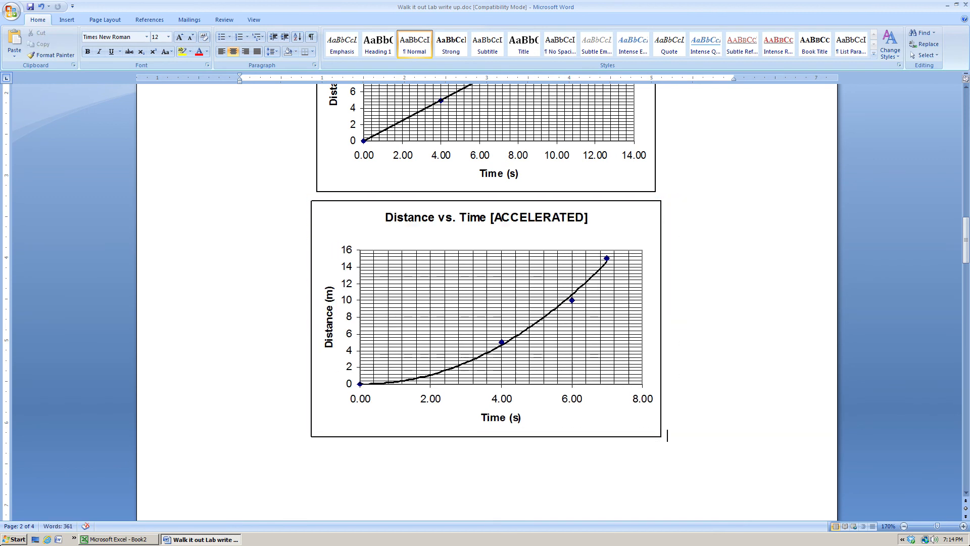
Enlarge the constant speed chart proportionally to nearly the full width of the text area.
scroll(486, 303, "down", 9)
scroll(486, 303, "up", 4)
scroll(486, 303, "up", 9)
left_click(354, 179)
left_click_drag(659, 400, 791, 491)
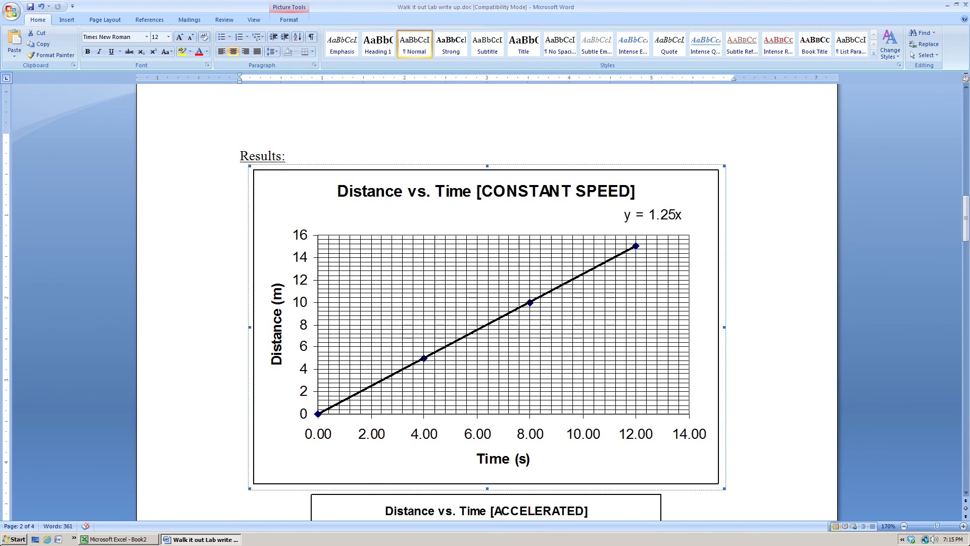
Enlarge the accelerated Distance vs. Time chart proportionally to nearly the width of the constant speed chart above it.
scroll(568, 473, "down", 2)
left_click(568, 472)
scroll(567, 472, "down", 5)
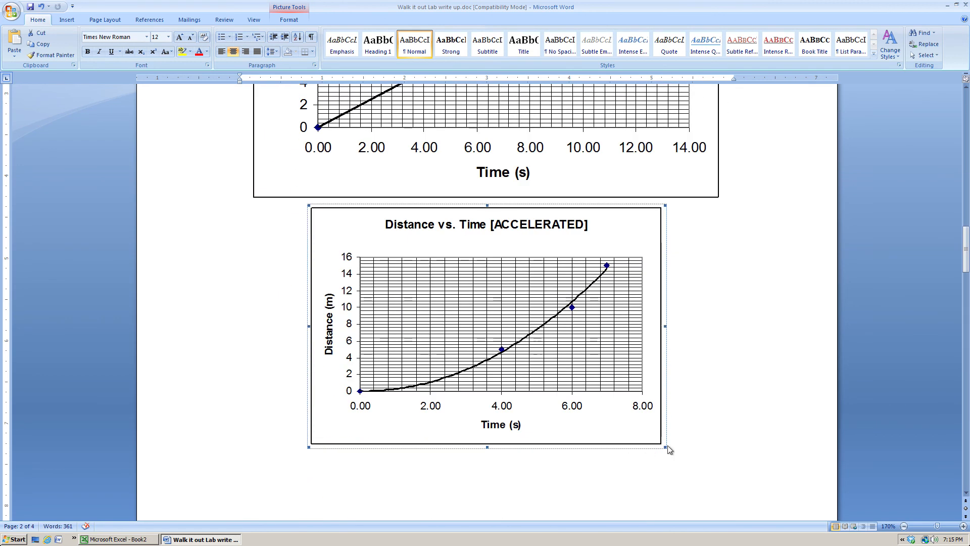
left_click_drag(666, 447, 732, 517)
left_click(718, 513)
Enlarge the Distance vs. Time^2 chart proportionally to slightly less than the width of the other two charts.
scroll(487, 302, "up", 5)
scroll(487, 302, "down", 17)
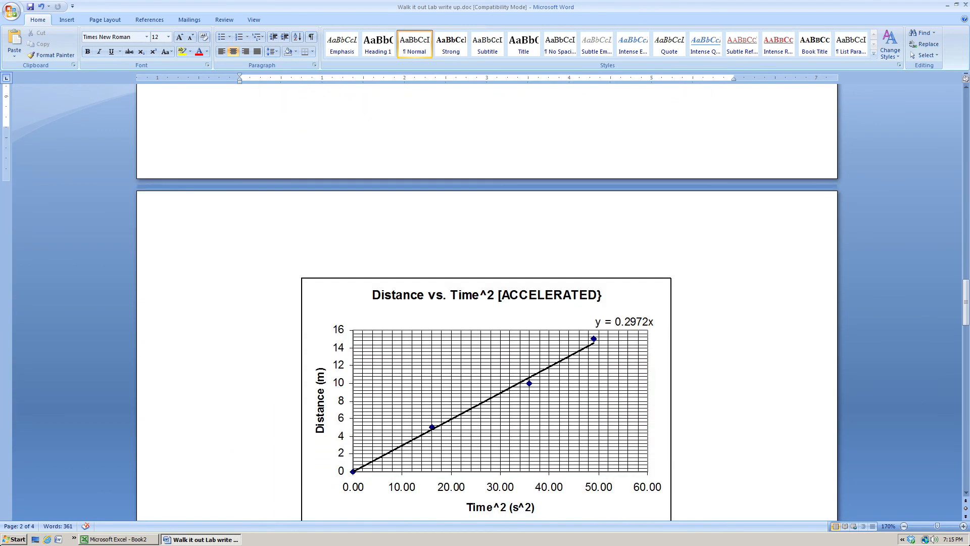
scroll(315, 262, "down", 1)
left_click(315, 261)
left_click_drag(298, 234, 237, 200)
key("ctrl+z")
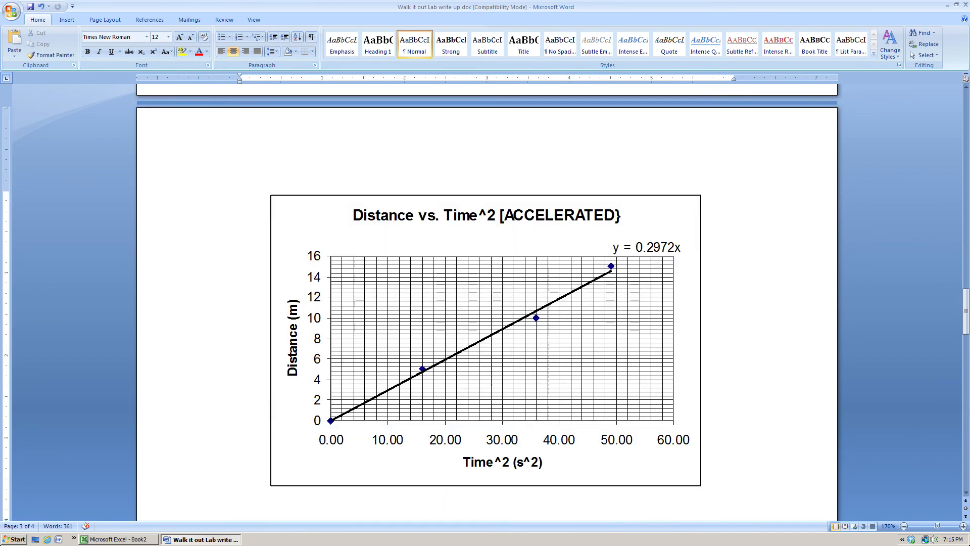
Review the lab write-up's data tables, resized charts, Calculations and Questions sections, and return to the title at the beginning.
scroll(487, 302, "up", 15)
scroll(487, 303, "up", 10)
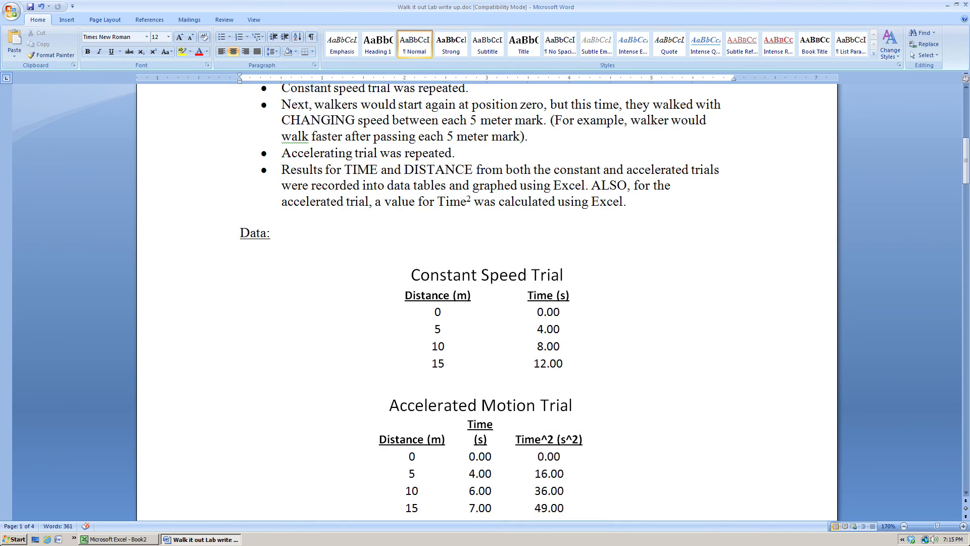
scroll(487, 302, "down", 1)
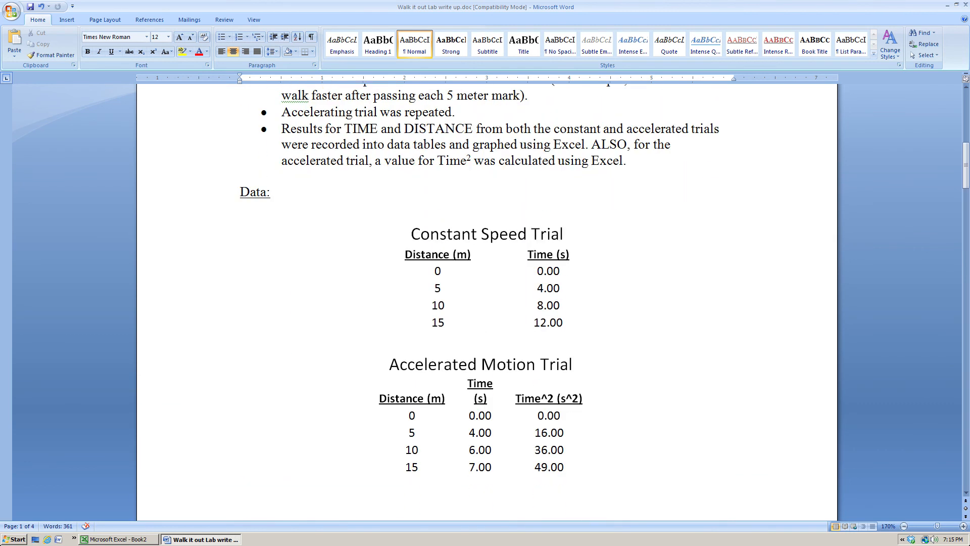
scroll(487, 302, "down", 10)
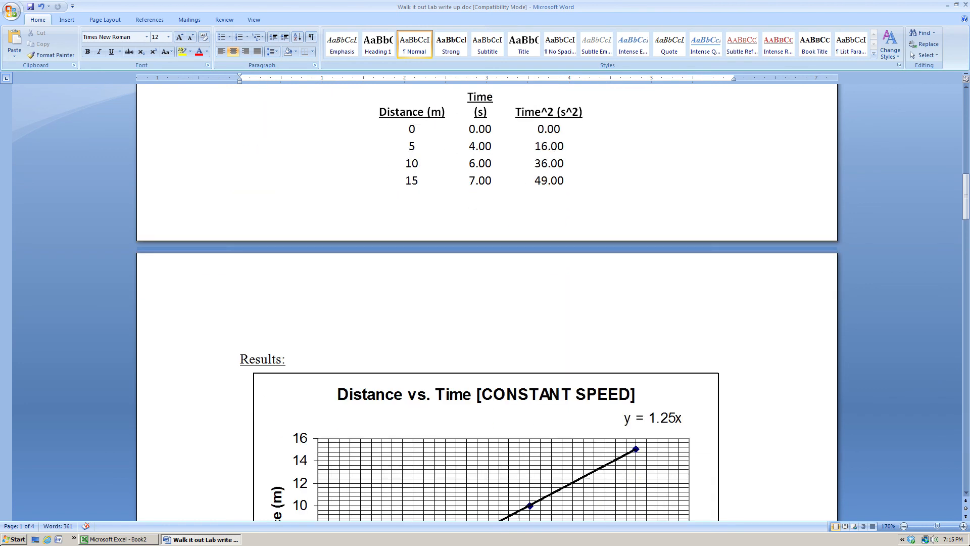
scroll(487, 302, "down", 3)
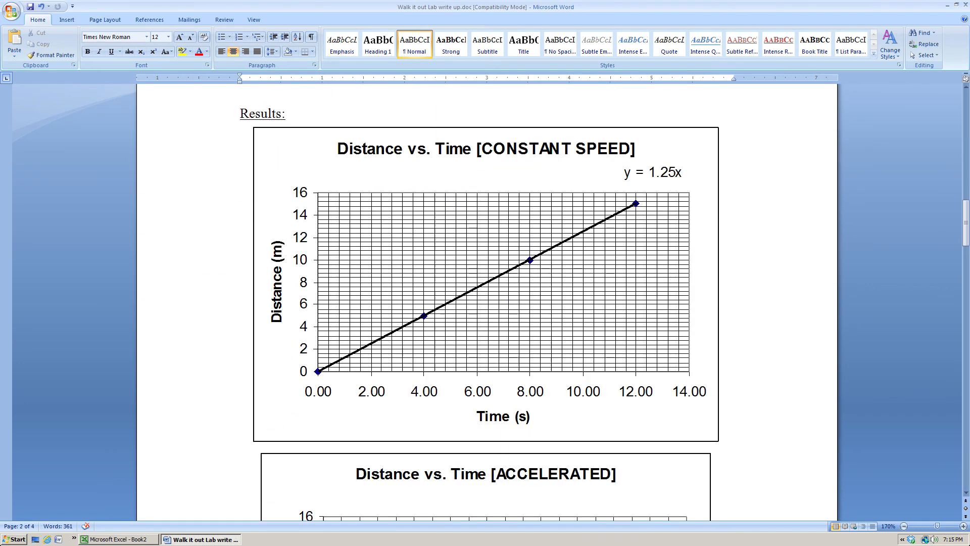
scroll(487, 302, "down", 11)
scroll(487, 302, "down", 8)
scroll(487, 302, "down", 10)
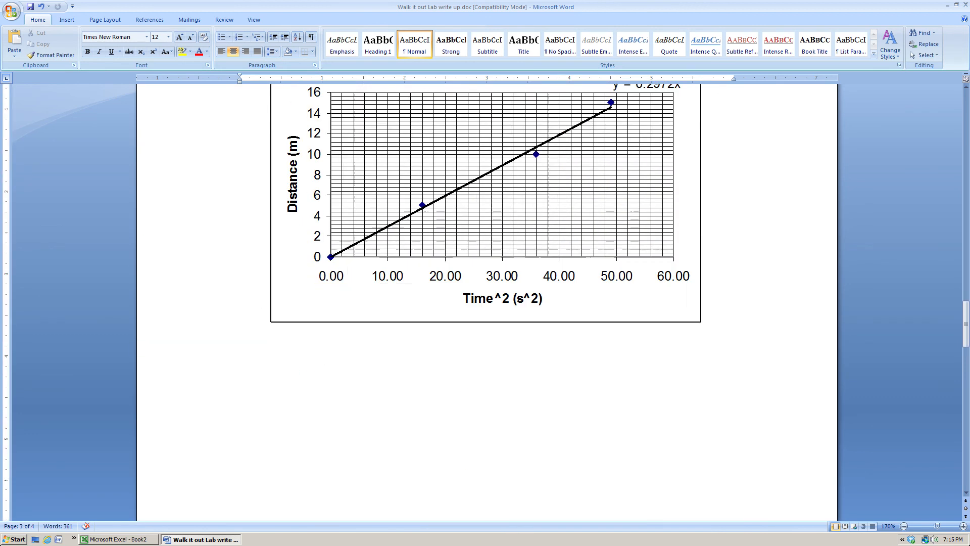
scroll(487, 302, "down", 2)
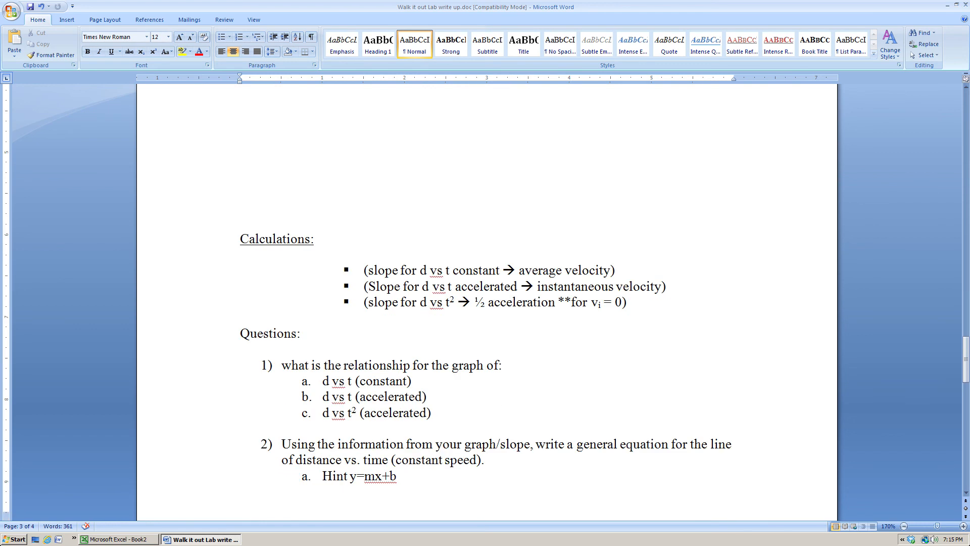
scroll(487, 302, "down", 3)
scroll(487, 302, "up", 20)
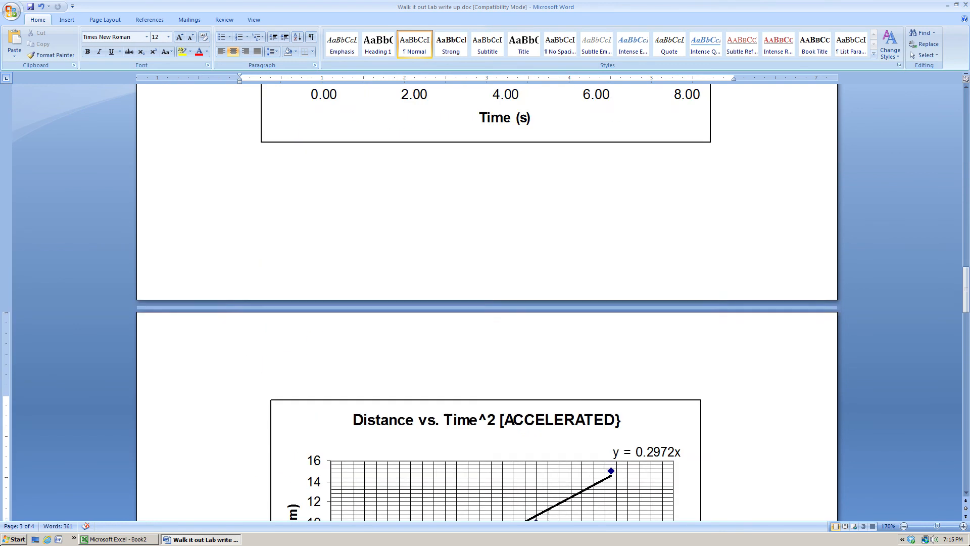
scroll(487, 302, "up", 7)
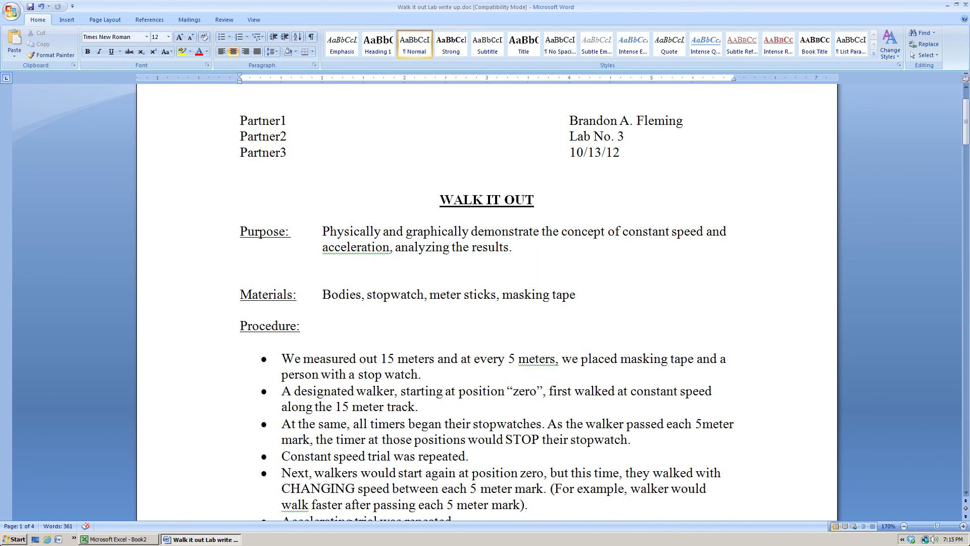